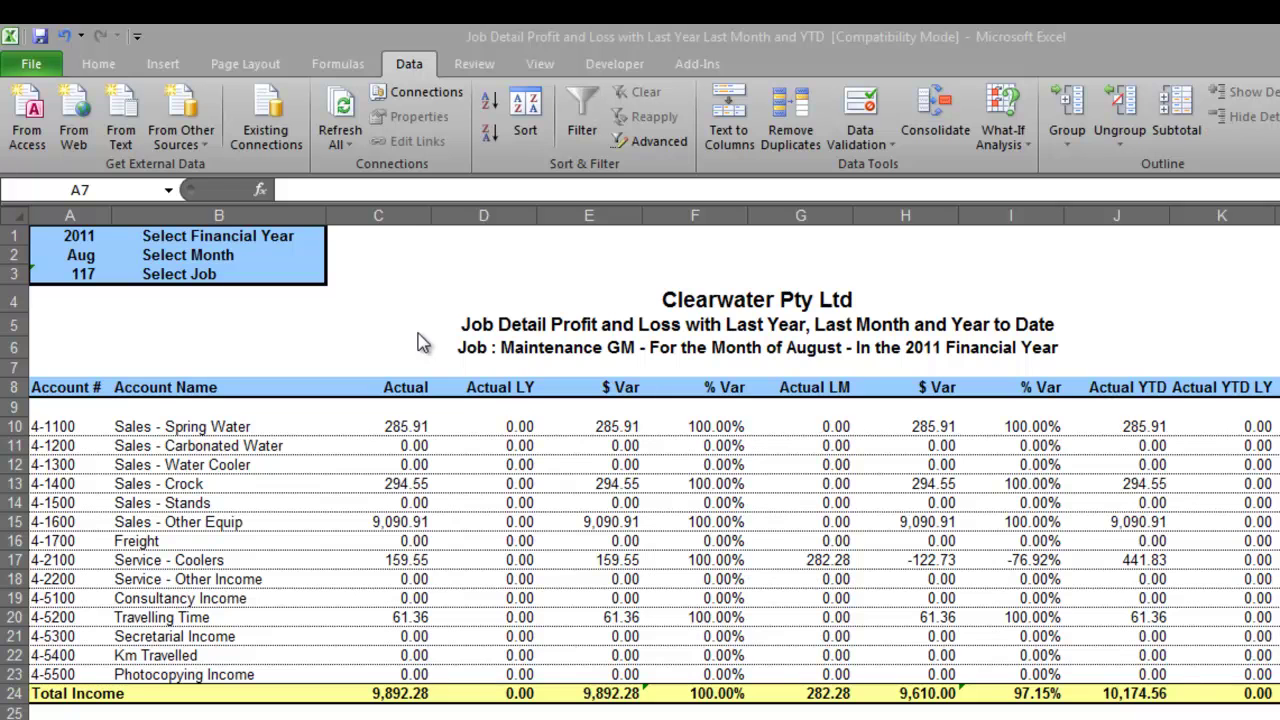
# - Try jobs 115 and 125 in the A3 job selector, ending on job 115
pyautogui.click(90, 273)
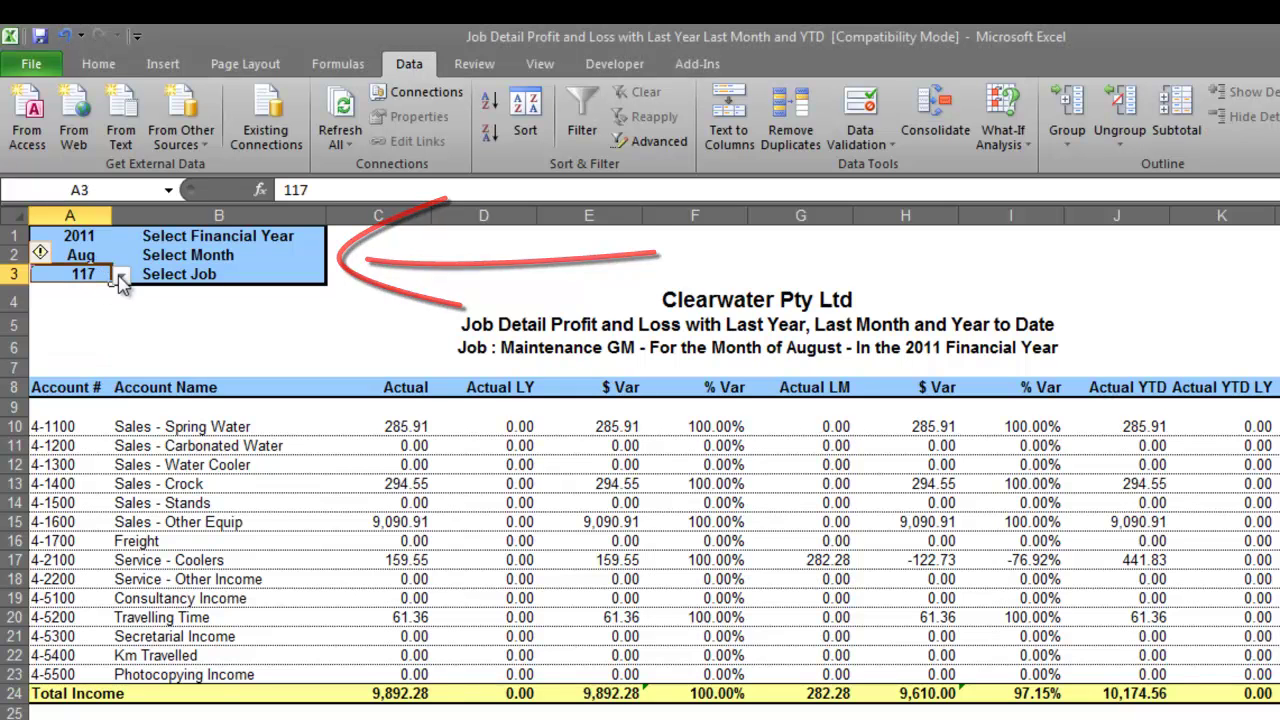
pyautogui.click(120, 276)
pyautogui.click(60, 293)
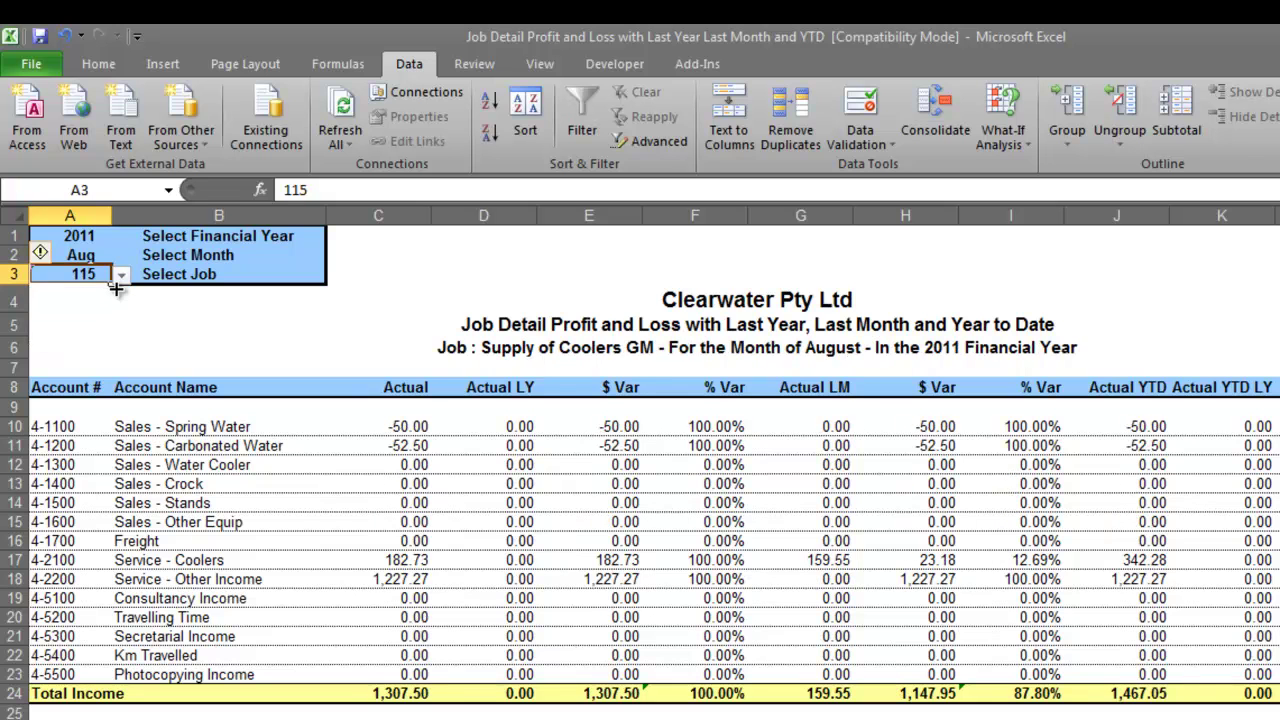
pyautogui.click(120, 276)
pyautogui.click(100, 319)
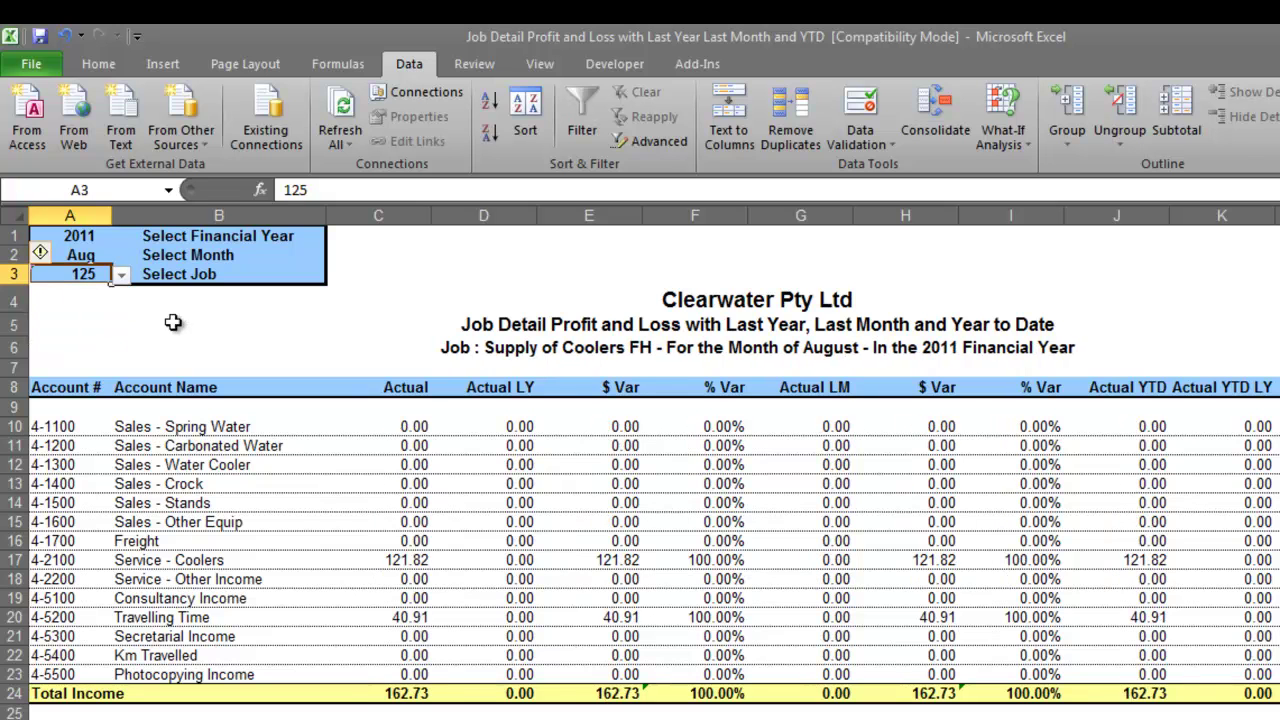
pyautogui.click(120, 276)
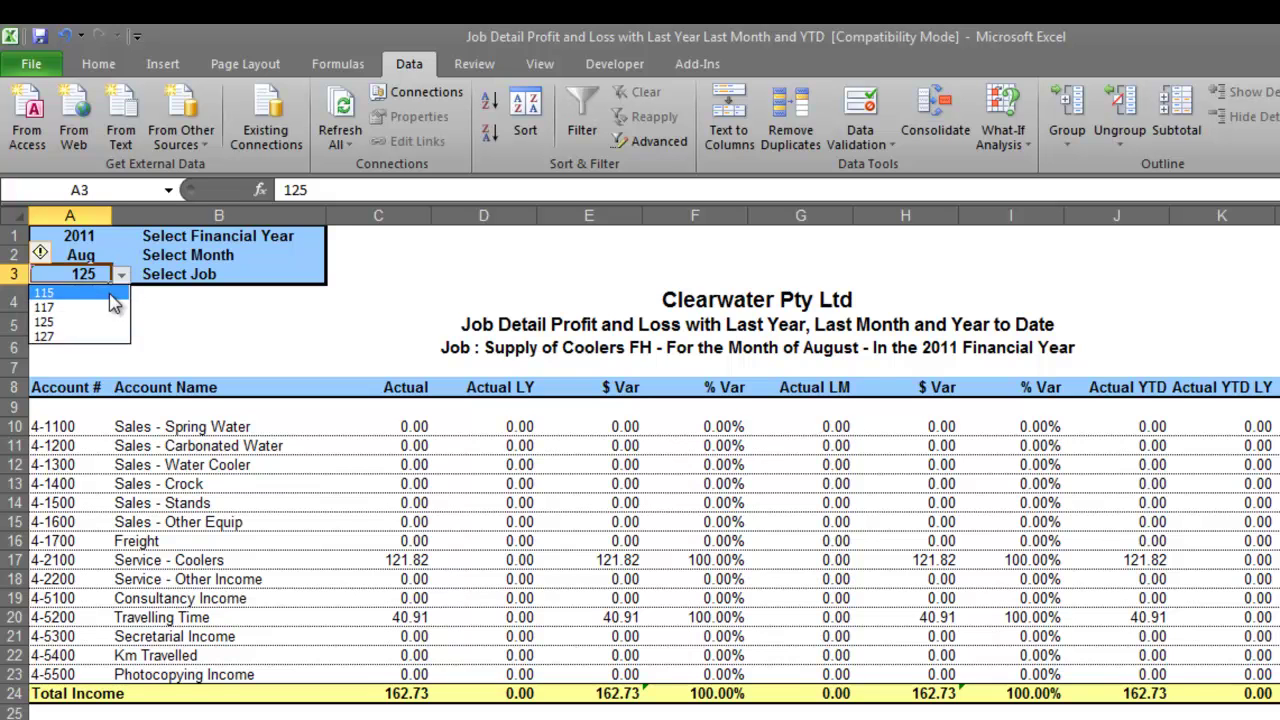
pyautogui.click(112, 290)
# - Set the month to September and the financial year to 2011 after briefly trying 2012
pyautogui.click(95, 258)
pyautogui.click(120, 255)
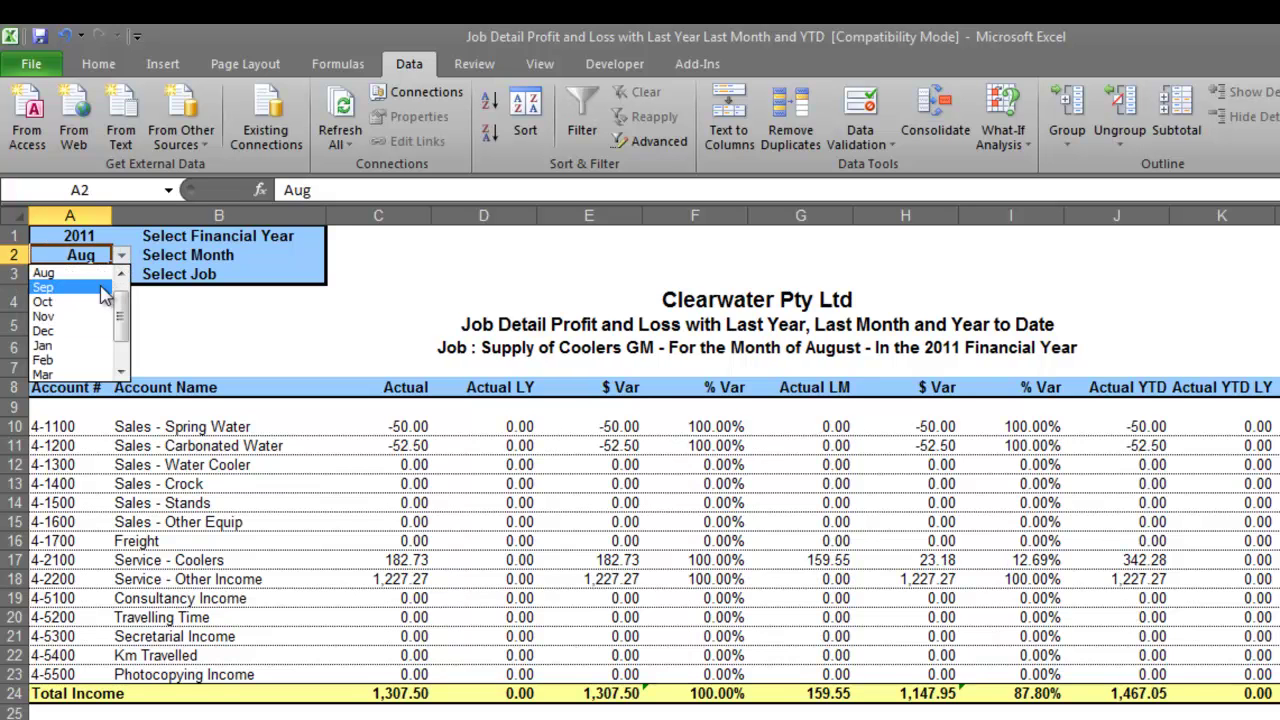
pyautogui.click(98, 285)
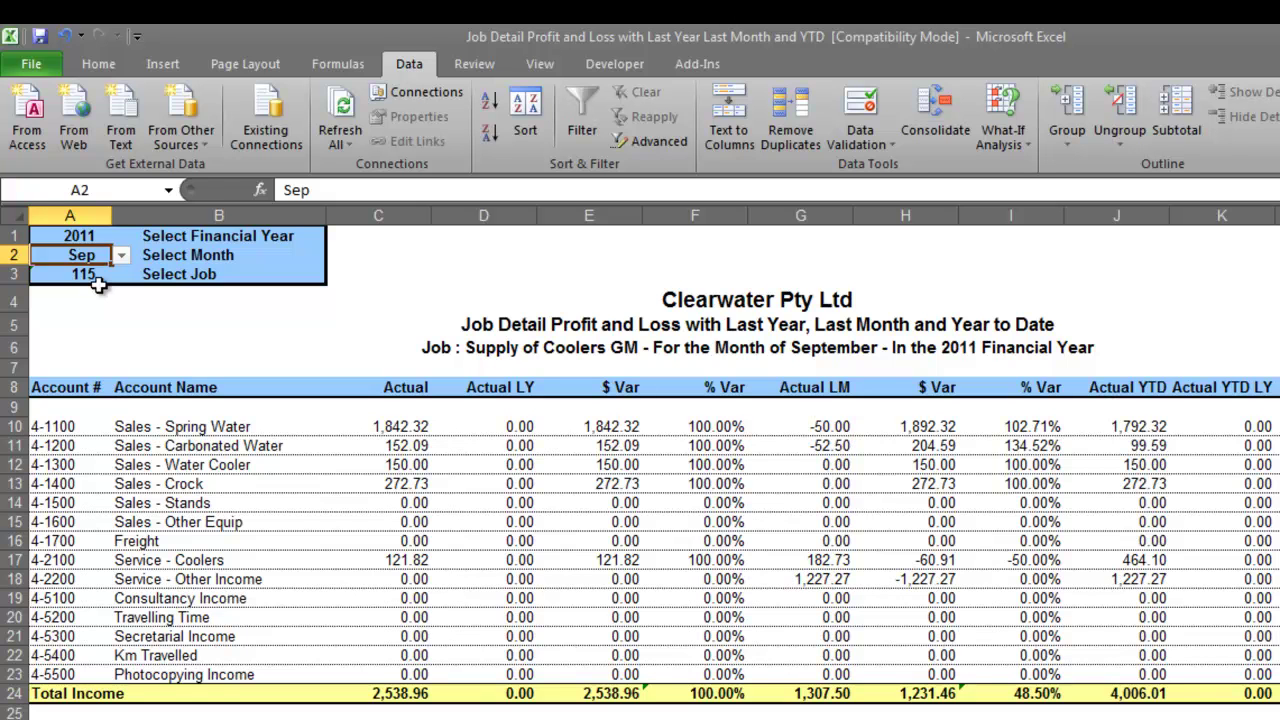
pyautogui.click(100, 237)
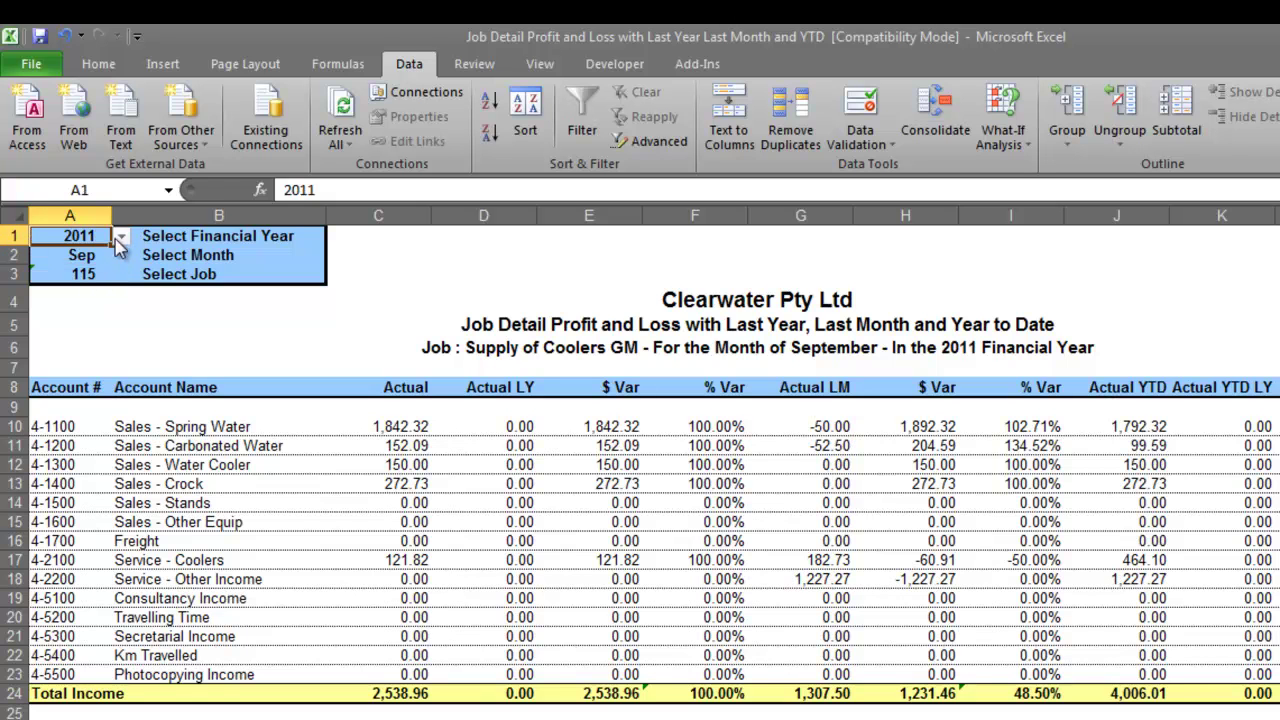
pyautogui.click(120, 236)
pyautogui.click(97, 282)
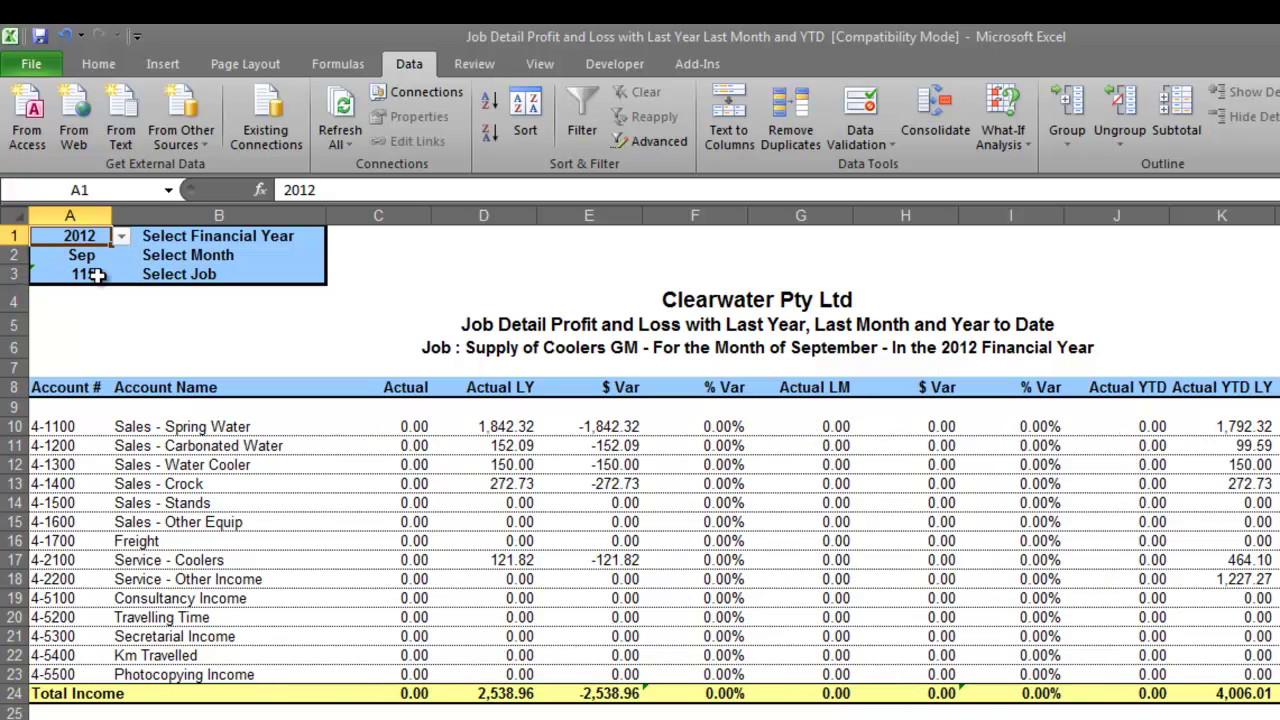
pyautogui.click(120, 236)
pyautogui.click(117, 268)
pyautogui.click(48, 366)
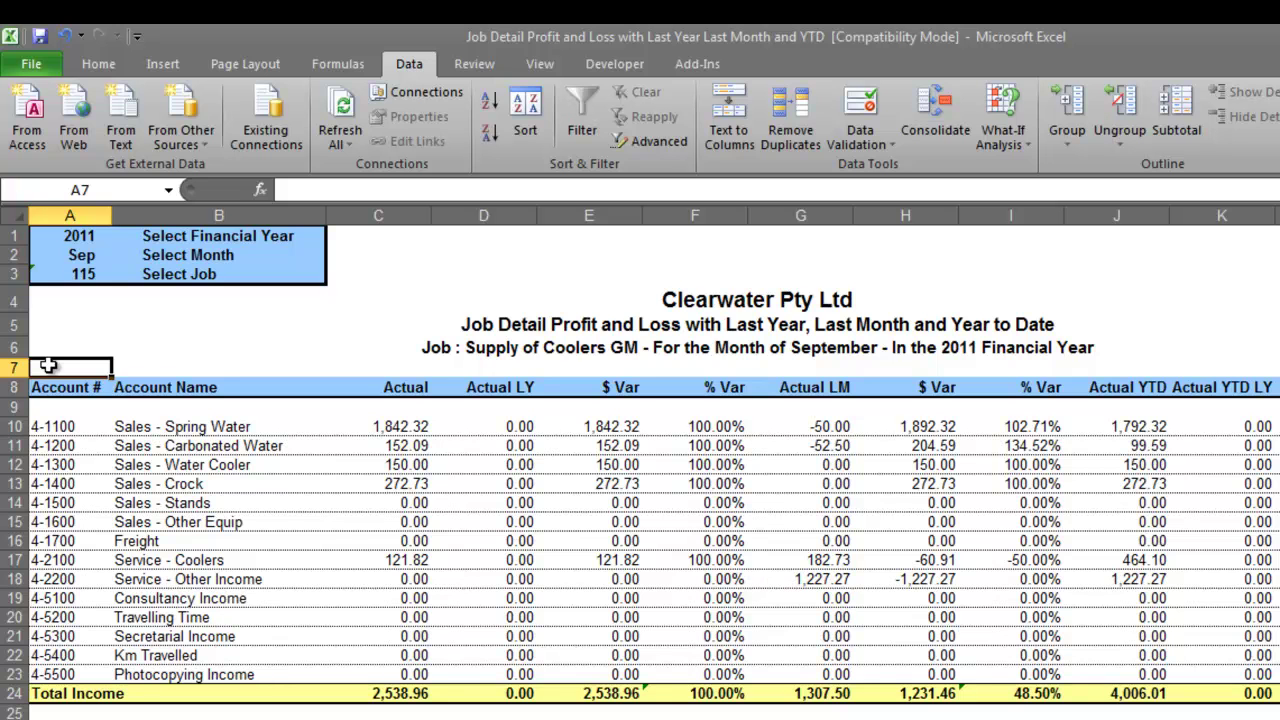
# - Switch from Excel to the MYOB AccountRight Accounts command centre
pyautogui.hotkey('alt', 'Tab')
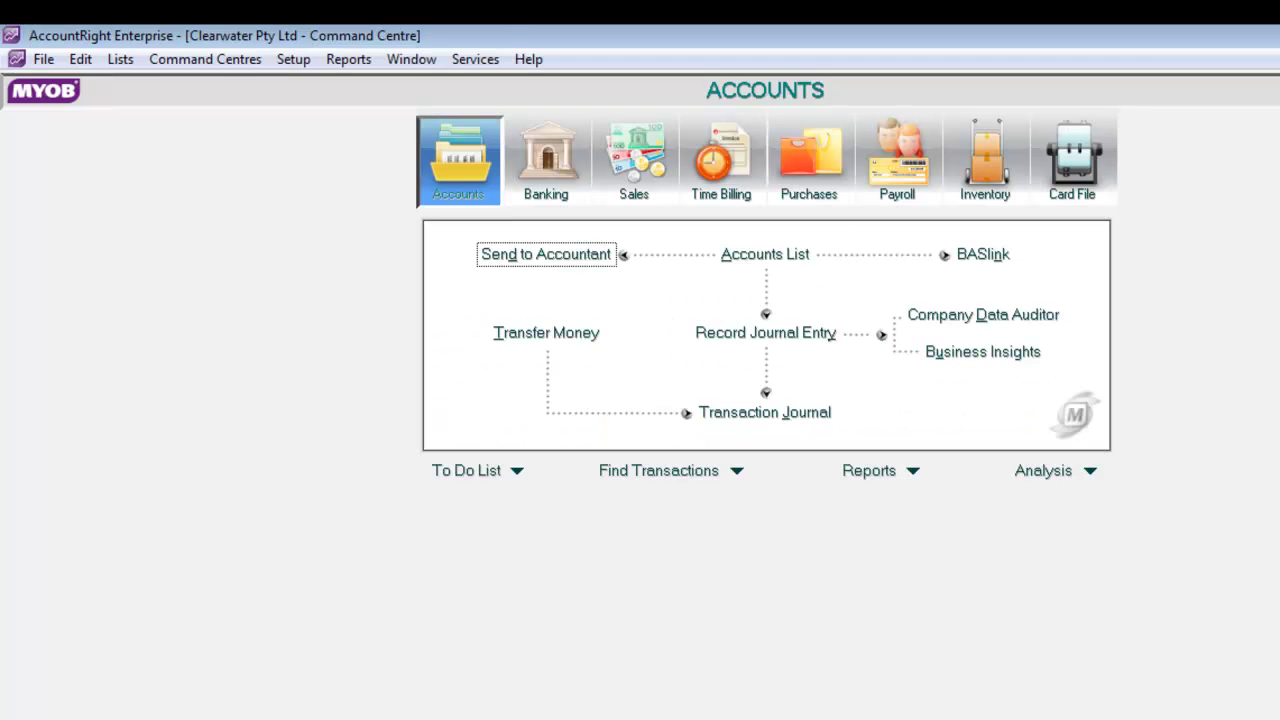
# - Start new job 116 in the Jobs list as a sub-job of 110 Grand Market
pyautogui.click(120, 59)
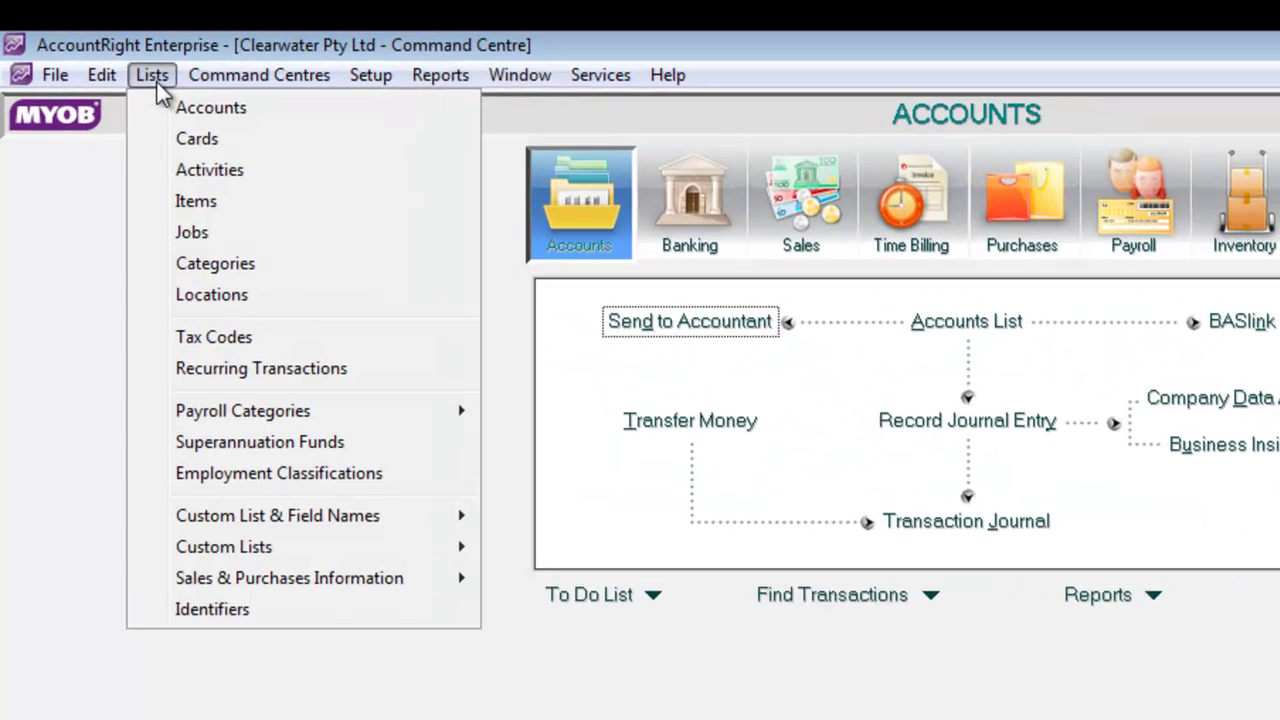
pyautogui.click(212, 233)
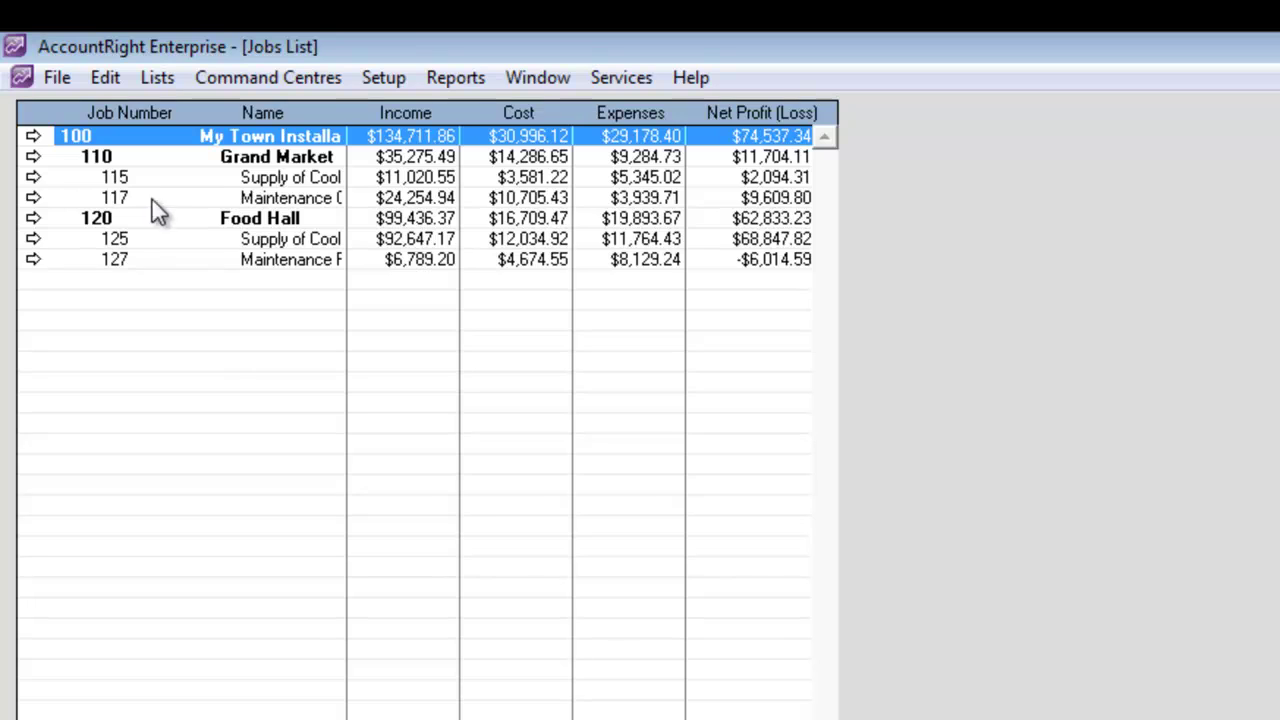
pyautogui.click(60, 712)
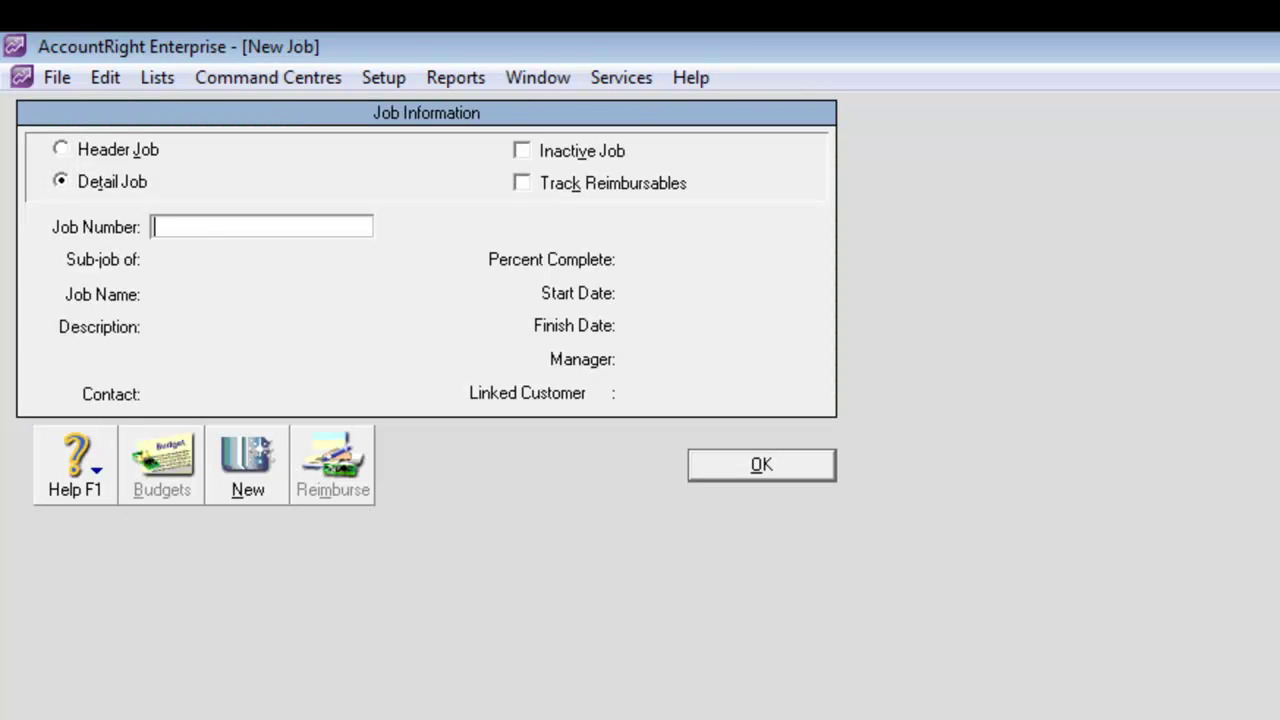
pyautogui.write('116')
pyautogui.press('Tab')
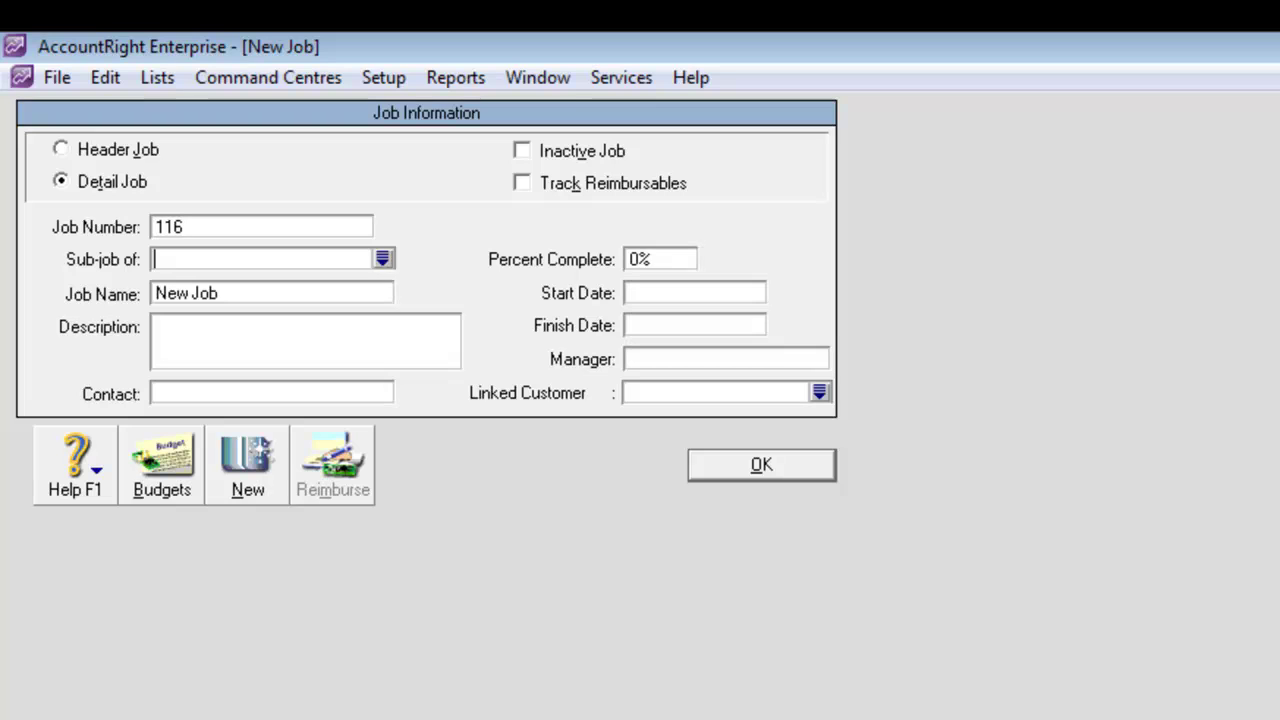
pyautogui.click(382, 258)
pyautogui.click(828, 437)
pyautogui.doubleClick(827, 437)
# - Name job 116 'Power Reports', save it and close the Jobs list
pyautogui.press('Tab')
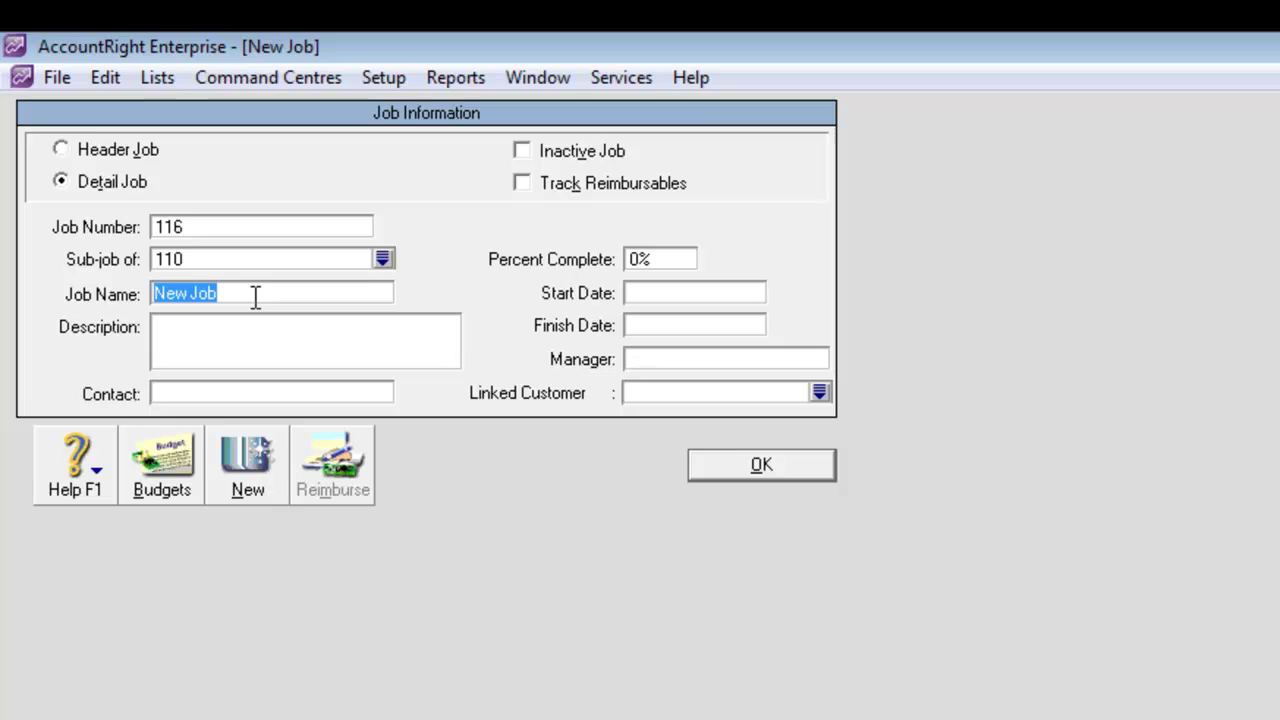
pyautogui.write('Power Reports')
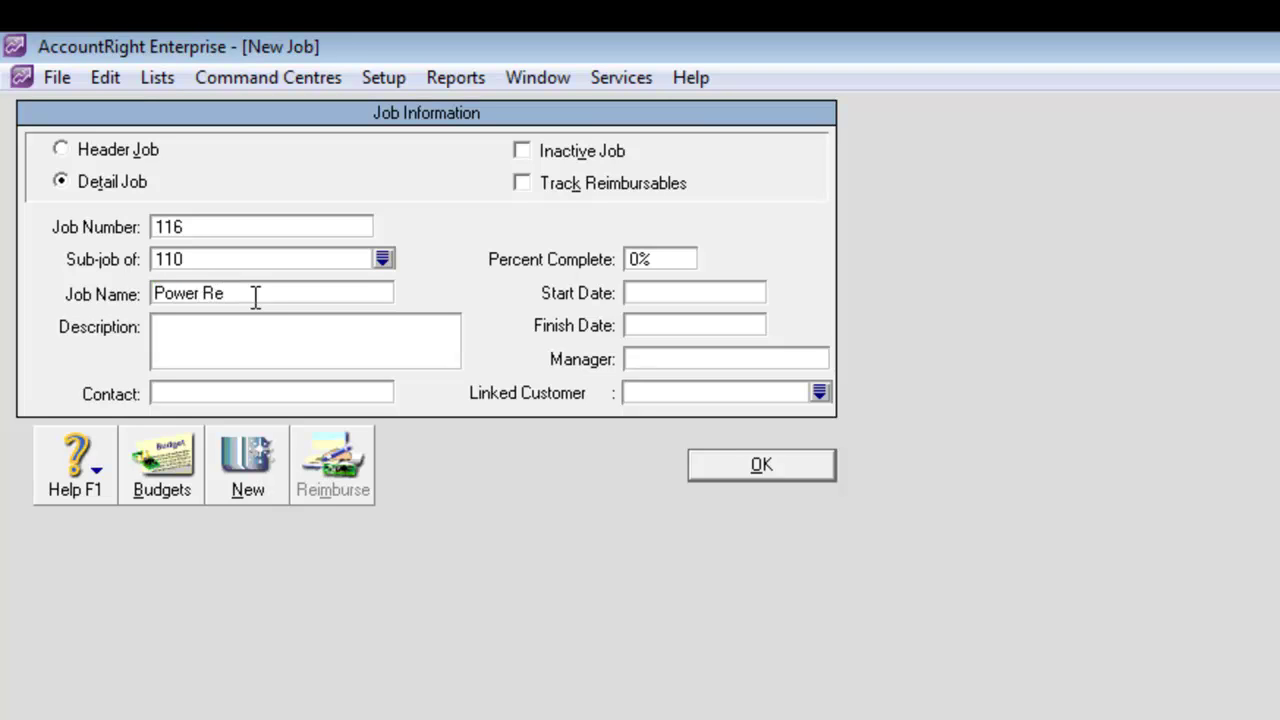
pyautogui.press('Tab')
pyautogui.click(736, 468)
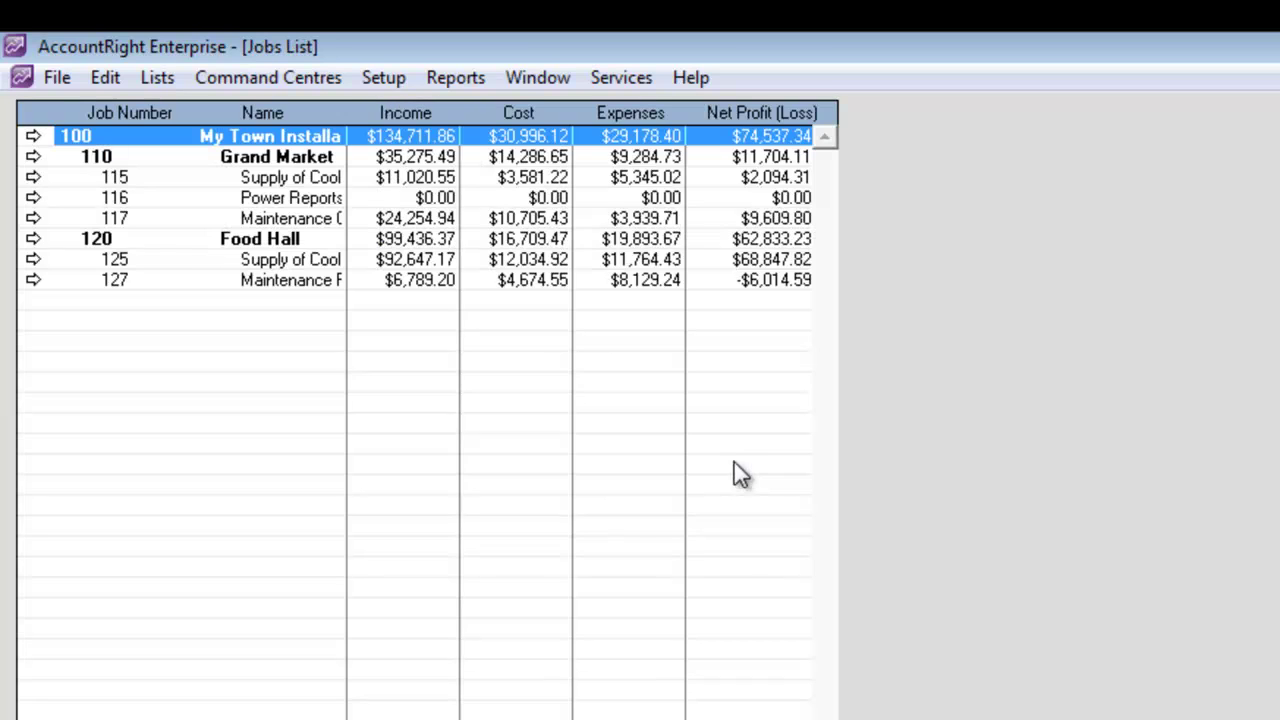
pyautogui.click(148, 204)
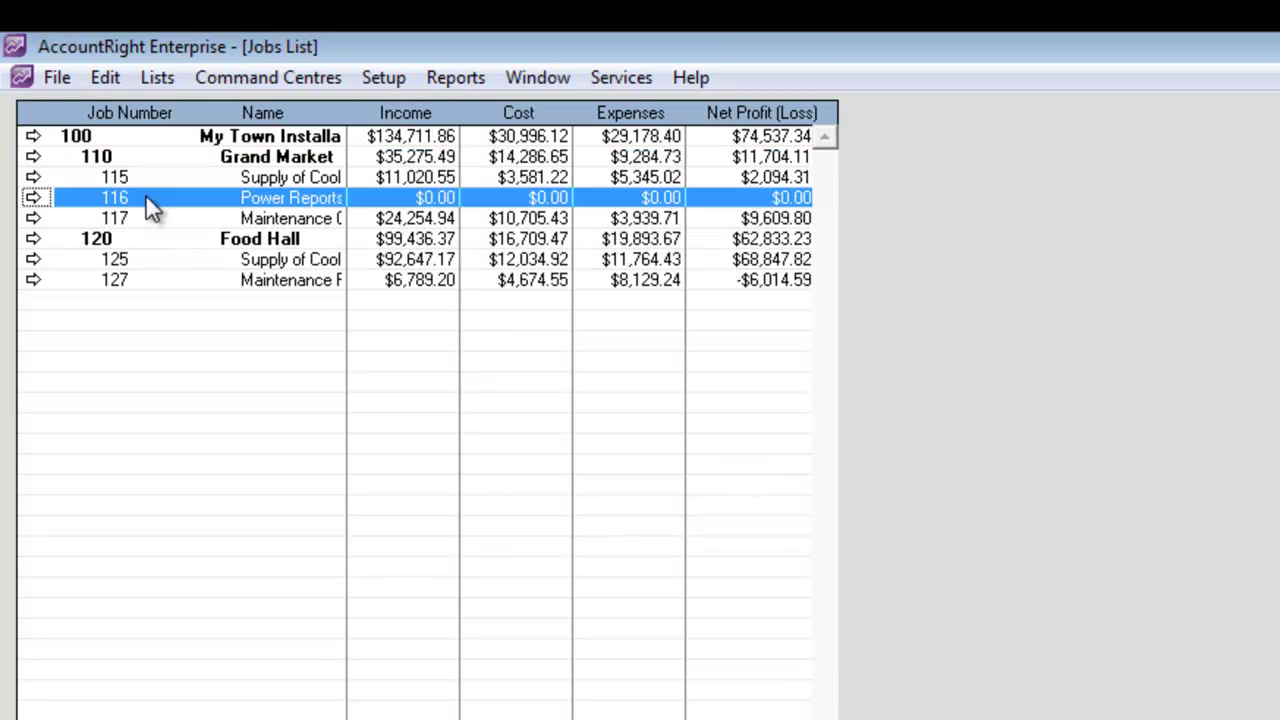
pyautogui.press('Escape')
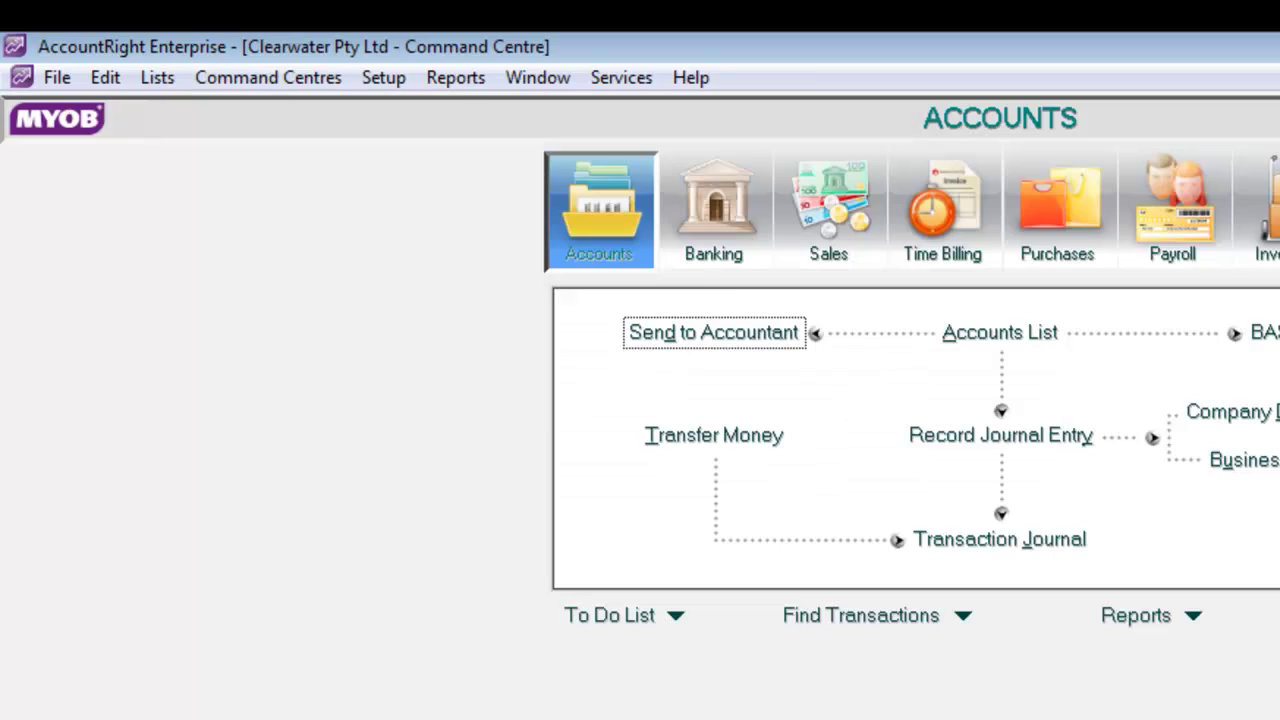
# - Create income account 4-1350 named AccountingPower, then go to the Sales command centre
pyautogui.click(990, 338)
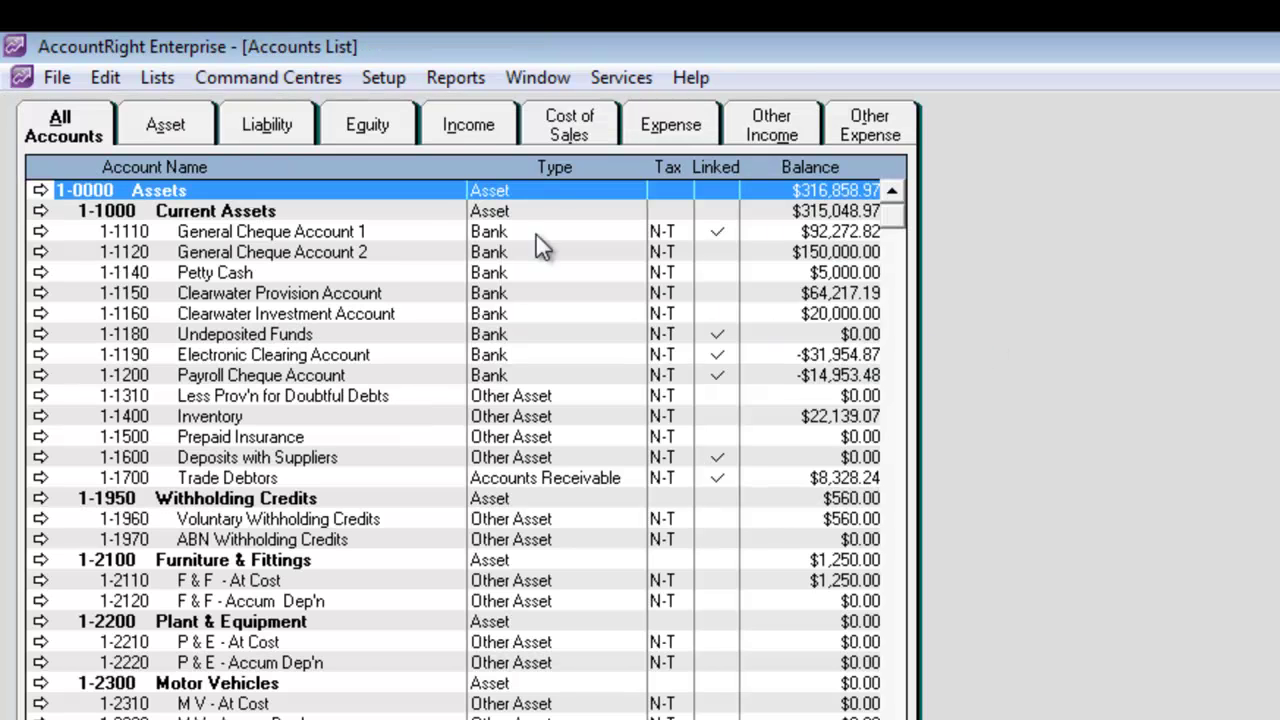
pyautogui.click(470, 130)
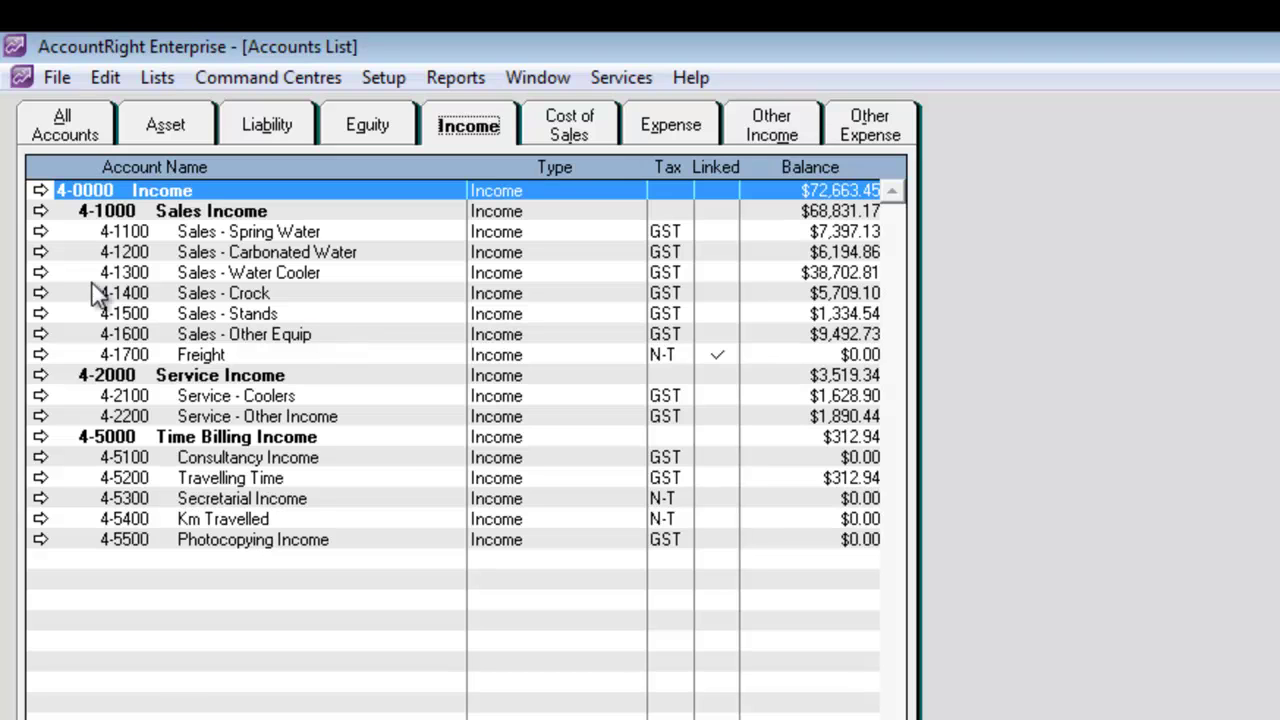
pyautogui.hotkey('ctrl', 'n')
pyautogui.write('1350')
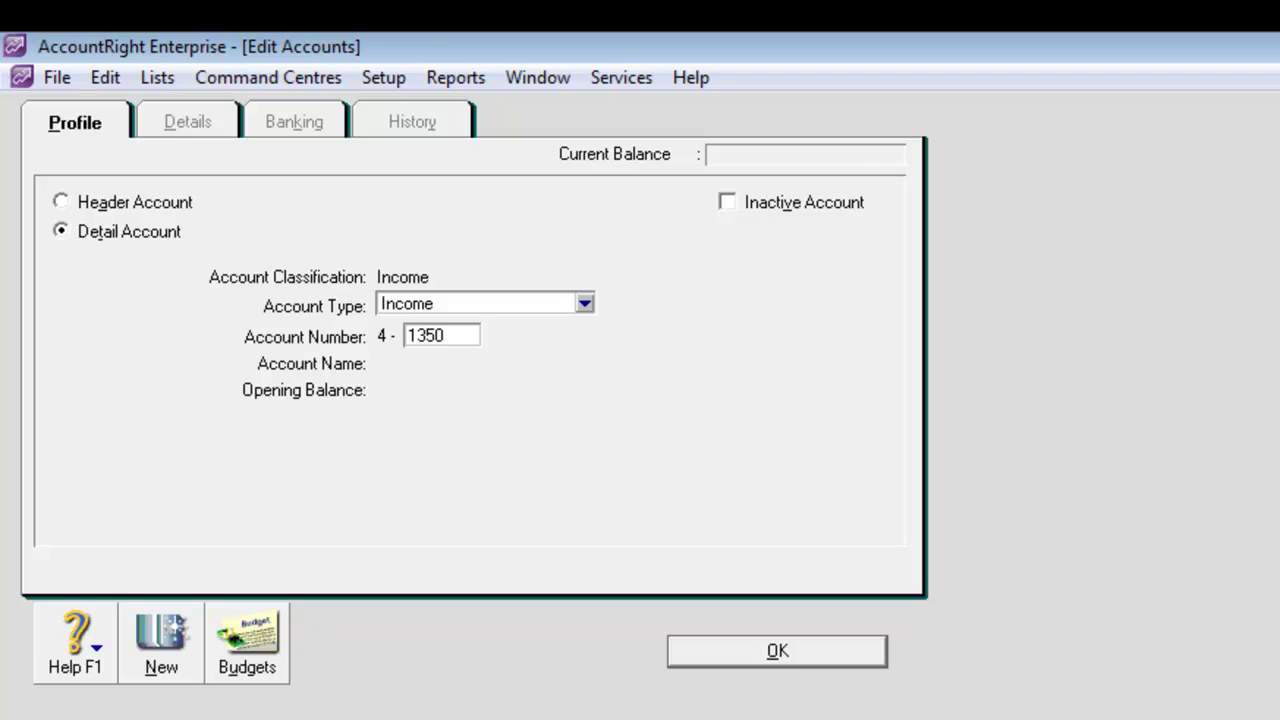
pyautogui.press('Tab')
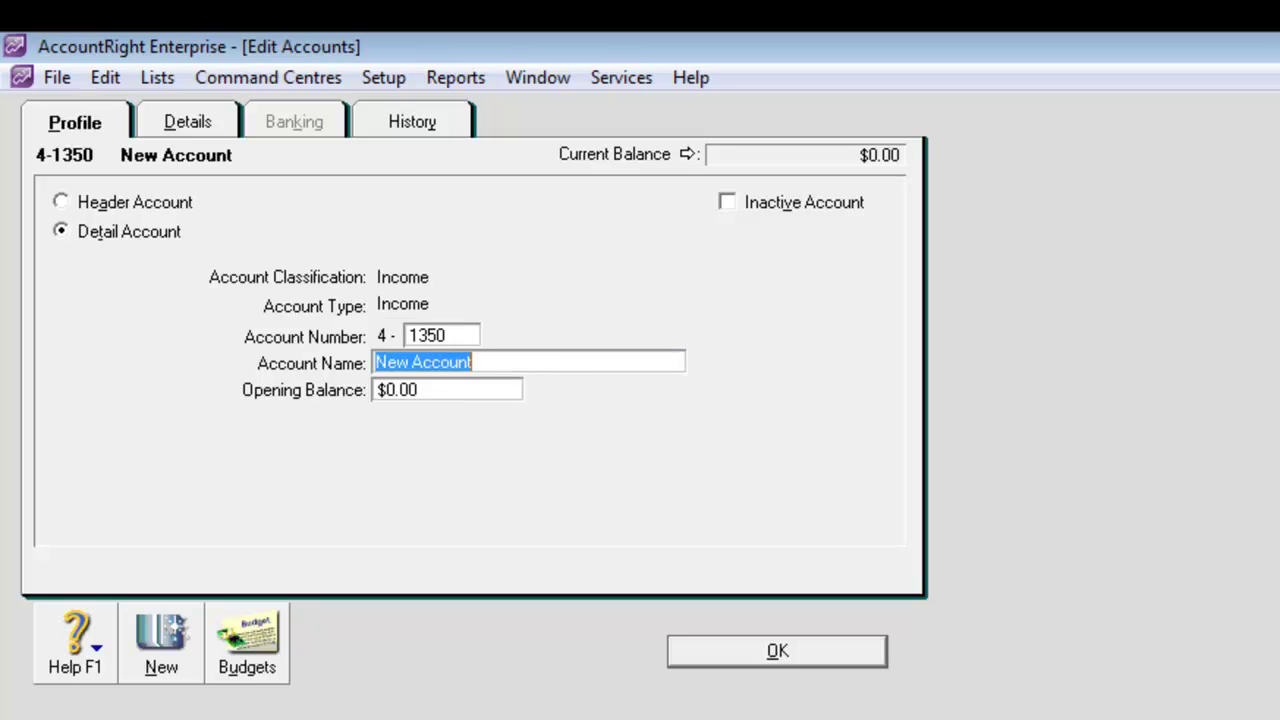
pyautogui.write('AccountingPower')
pyautogui.press('Tab')
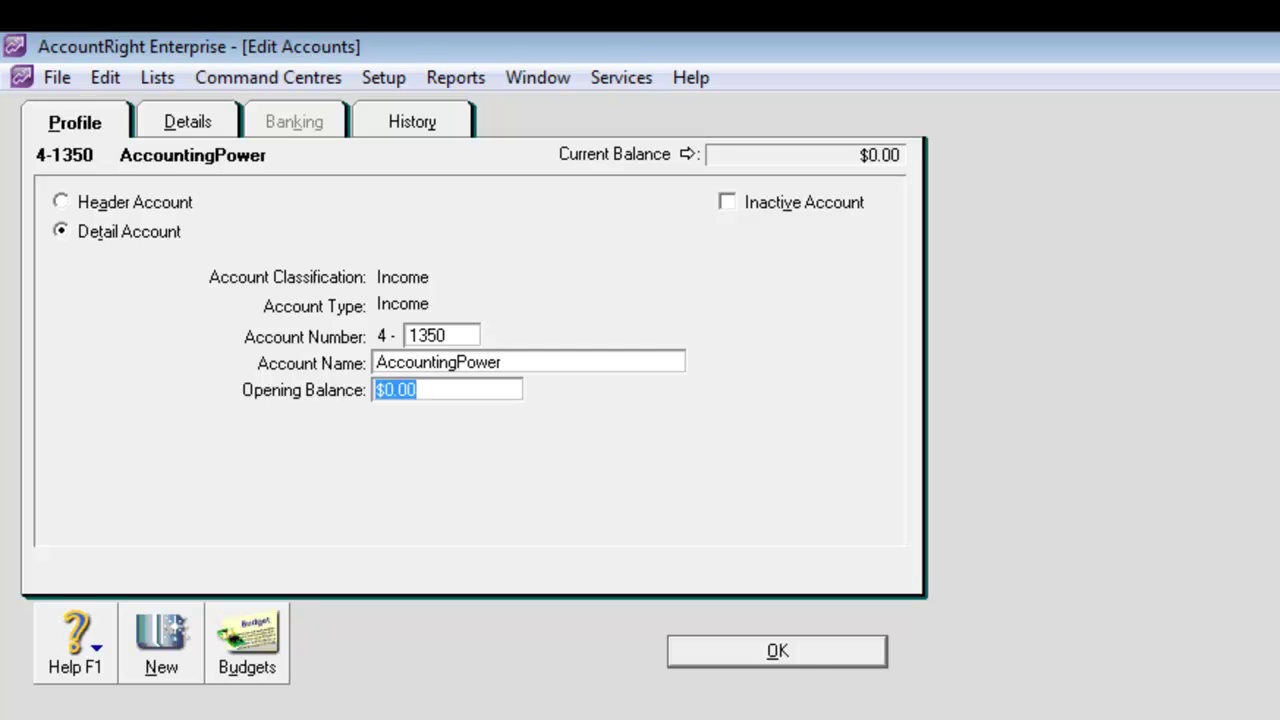
pyautogui.click(786, 655)
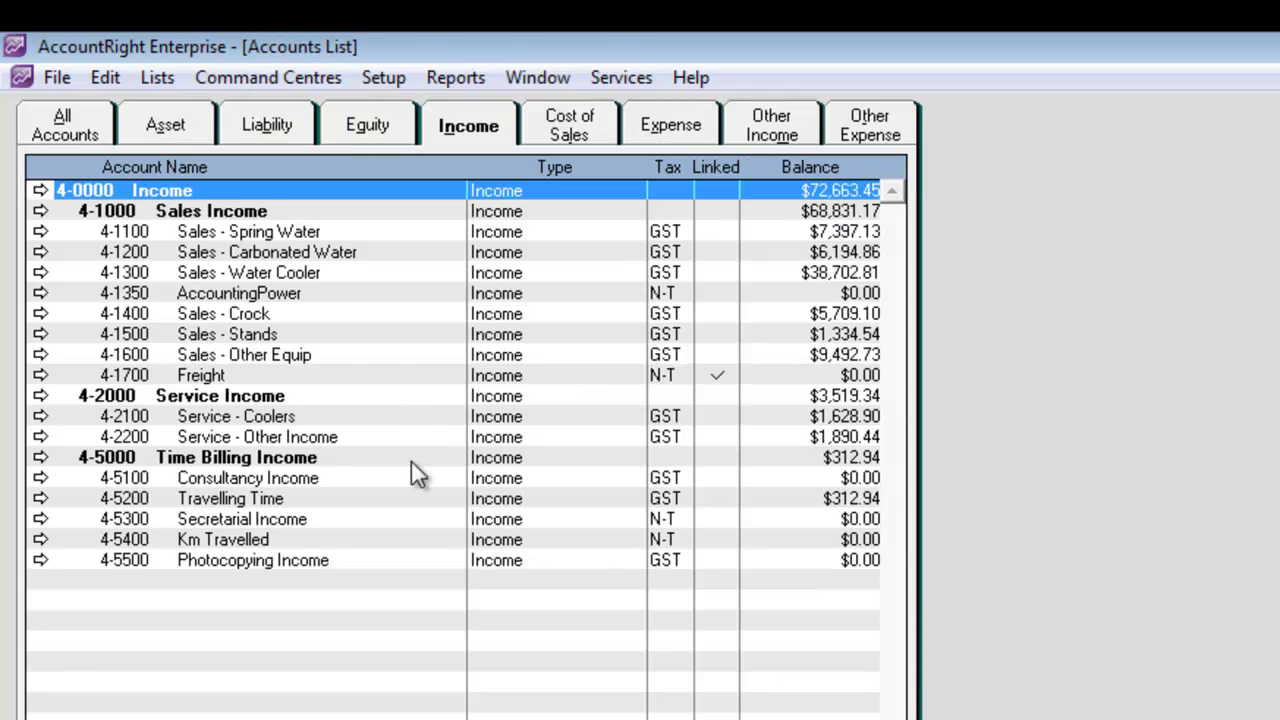
pyautogui.click(317, 298)
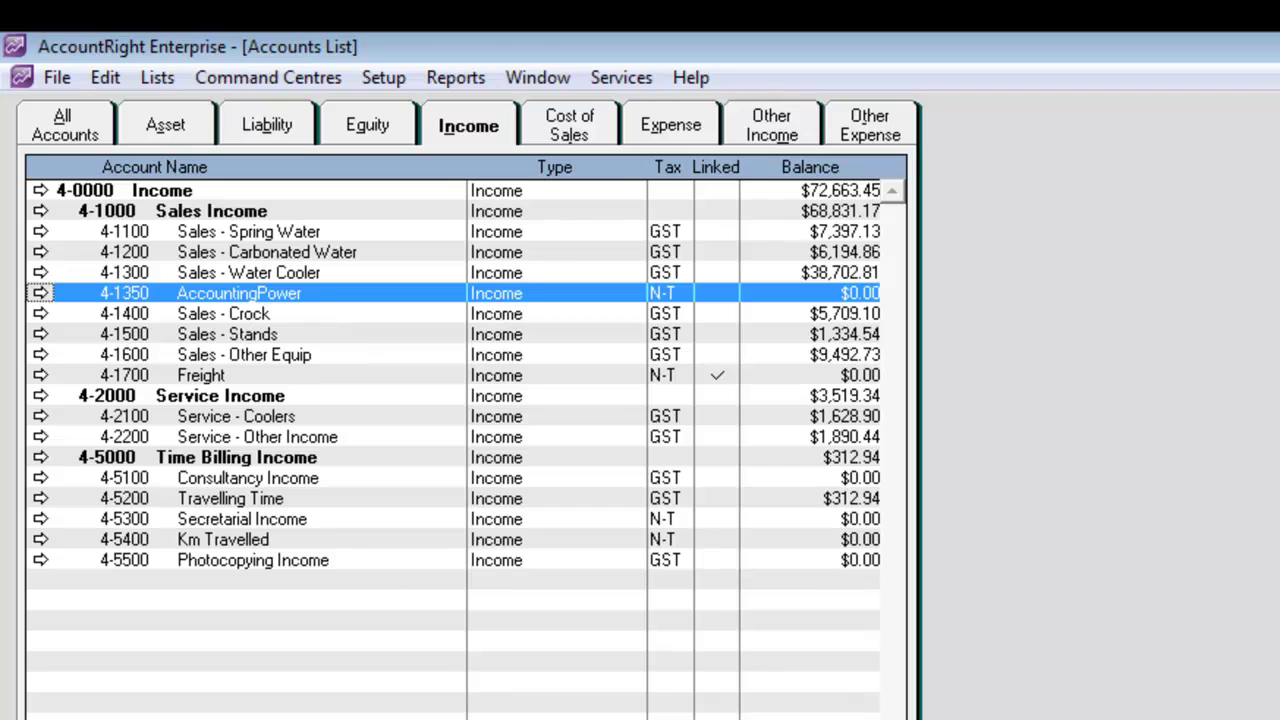
pyautogui.press('Escape')
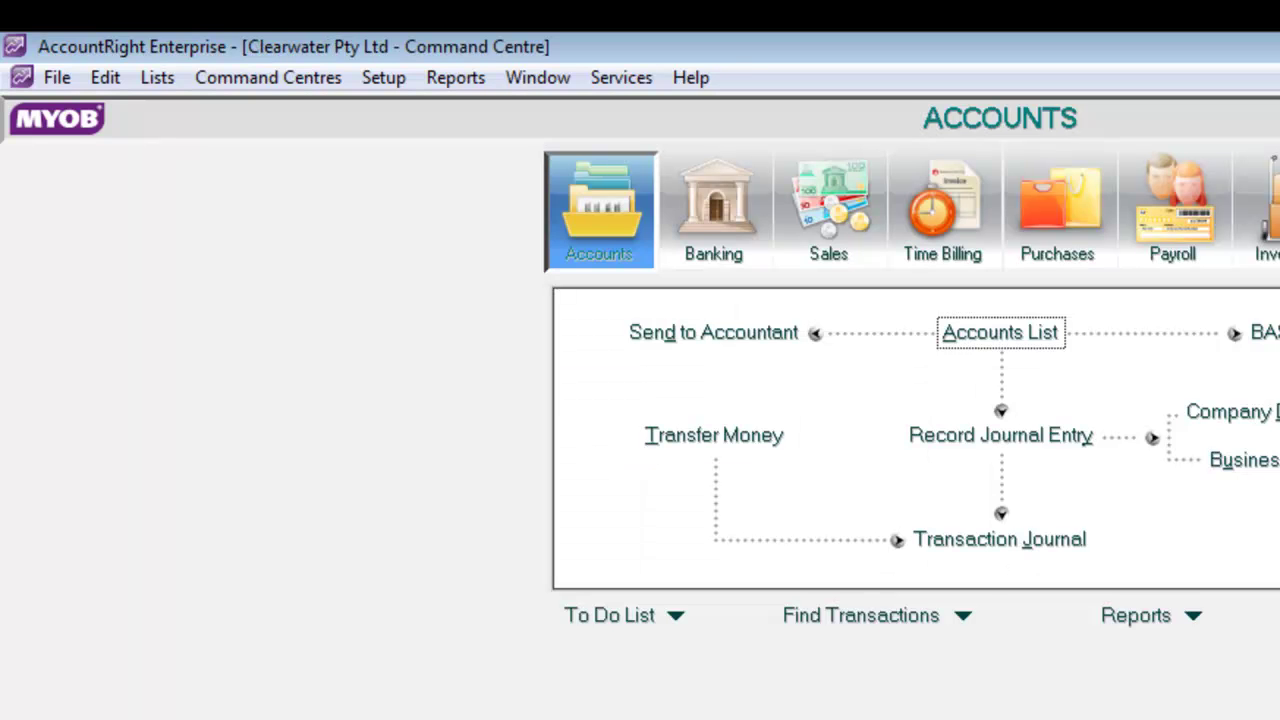
pyautogui.click(817, 201)
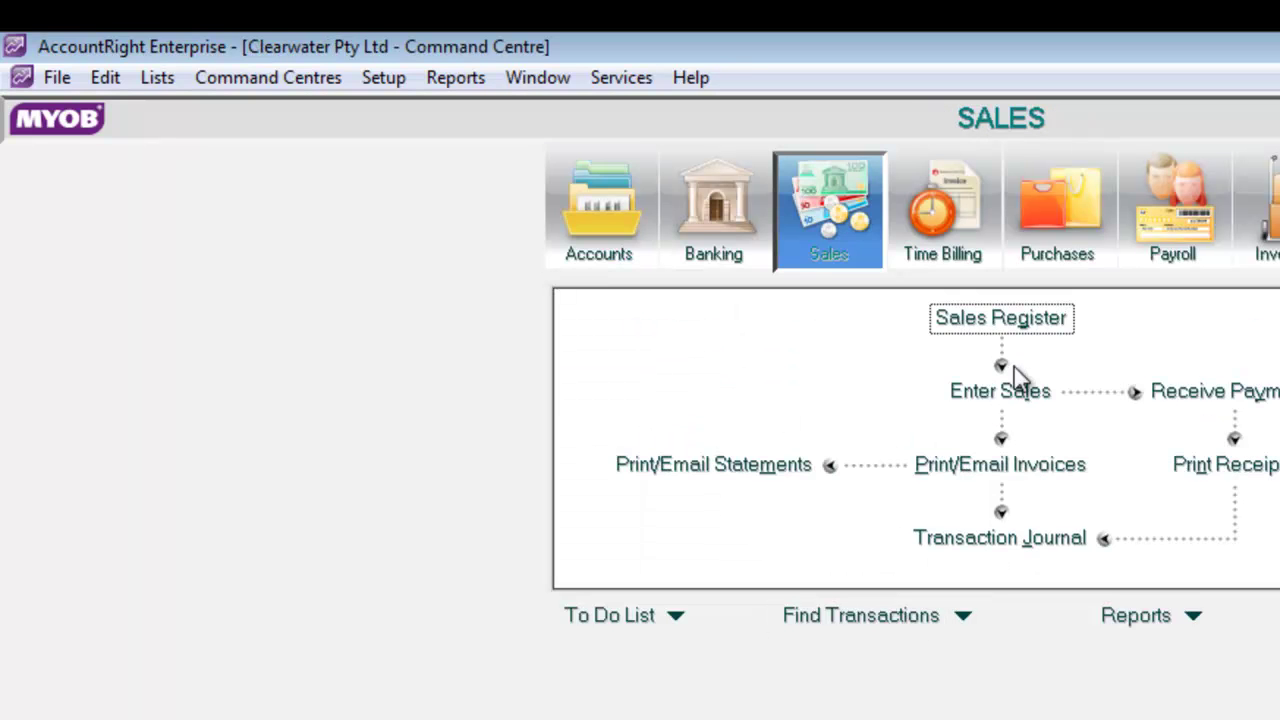
# - Start a new sale for the chosen customer using the Miscellaneous invoice layout
pyautogui.click(1000, 391)
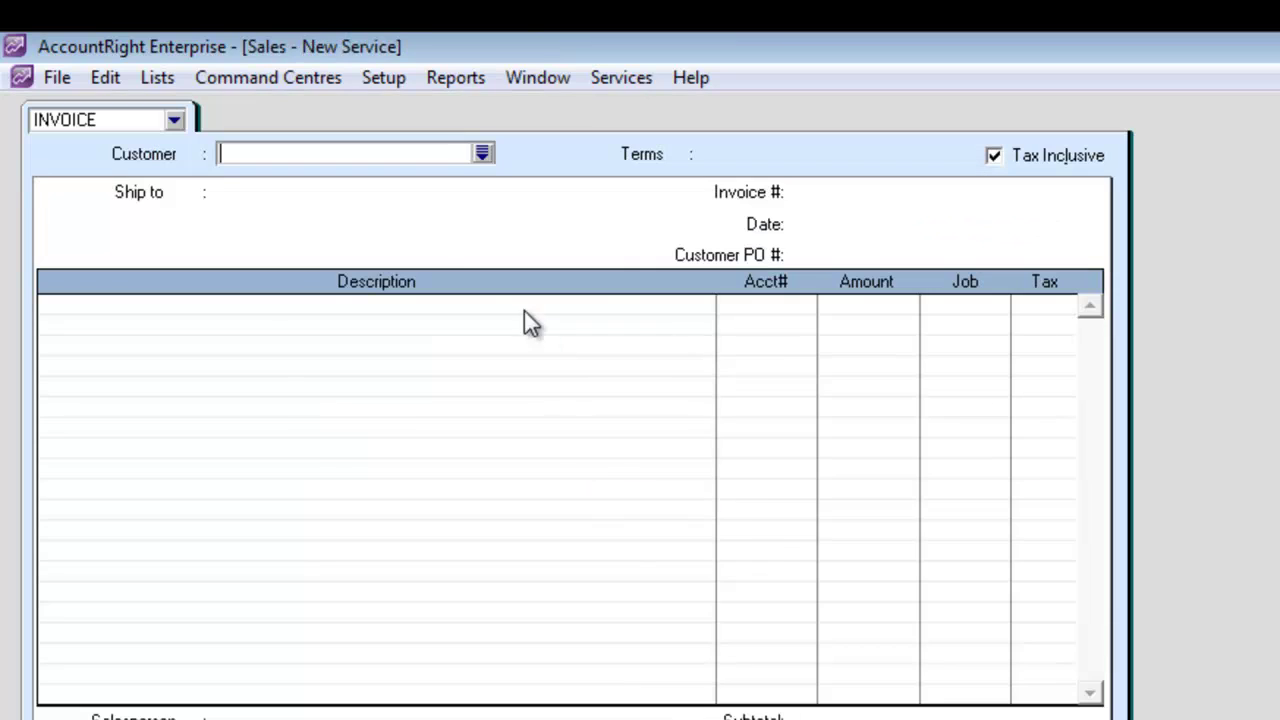
pyautogui.click(483, 155)
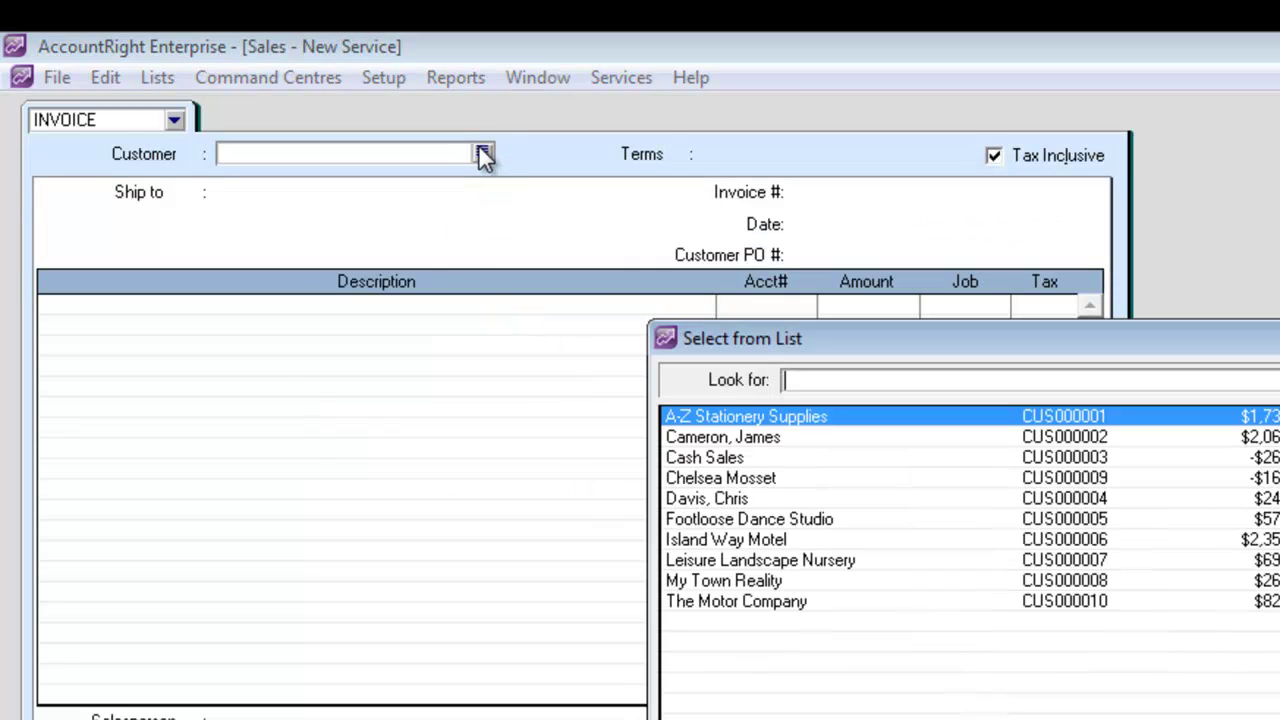
pyautogui.doubleClick(778, 436)
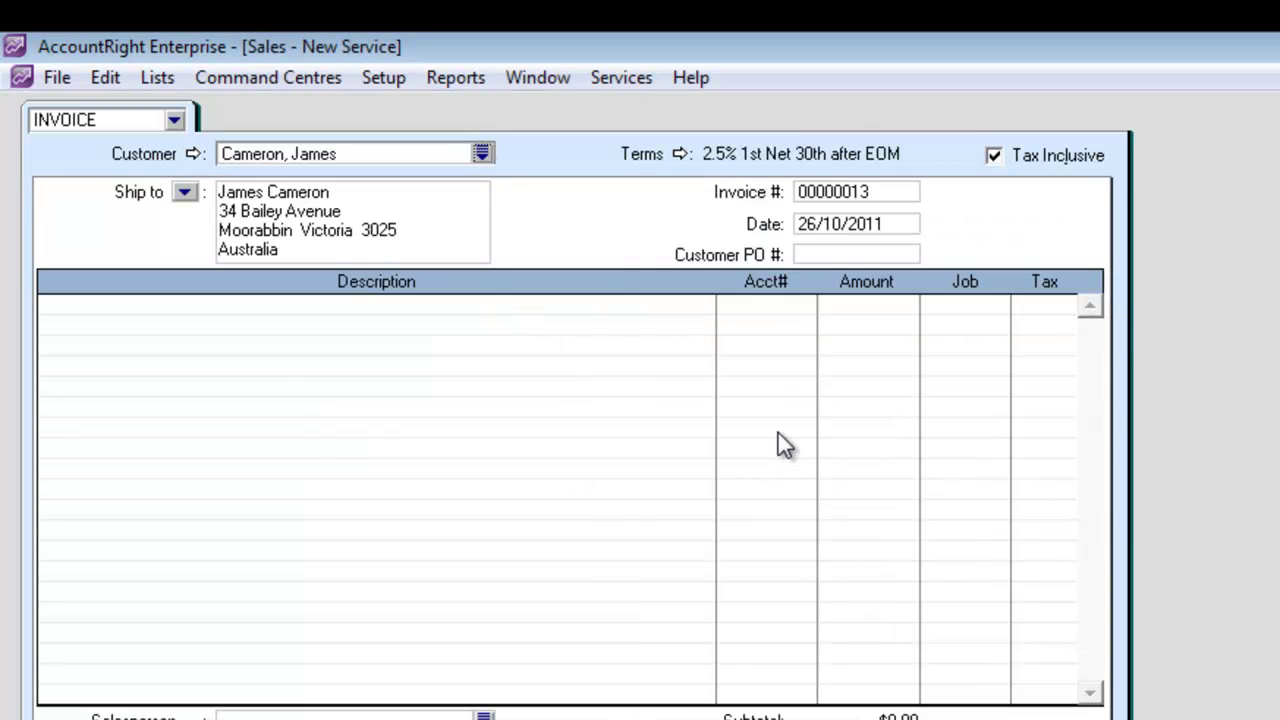
pyautogui.click(800, 716)
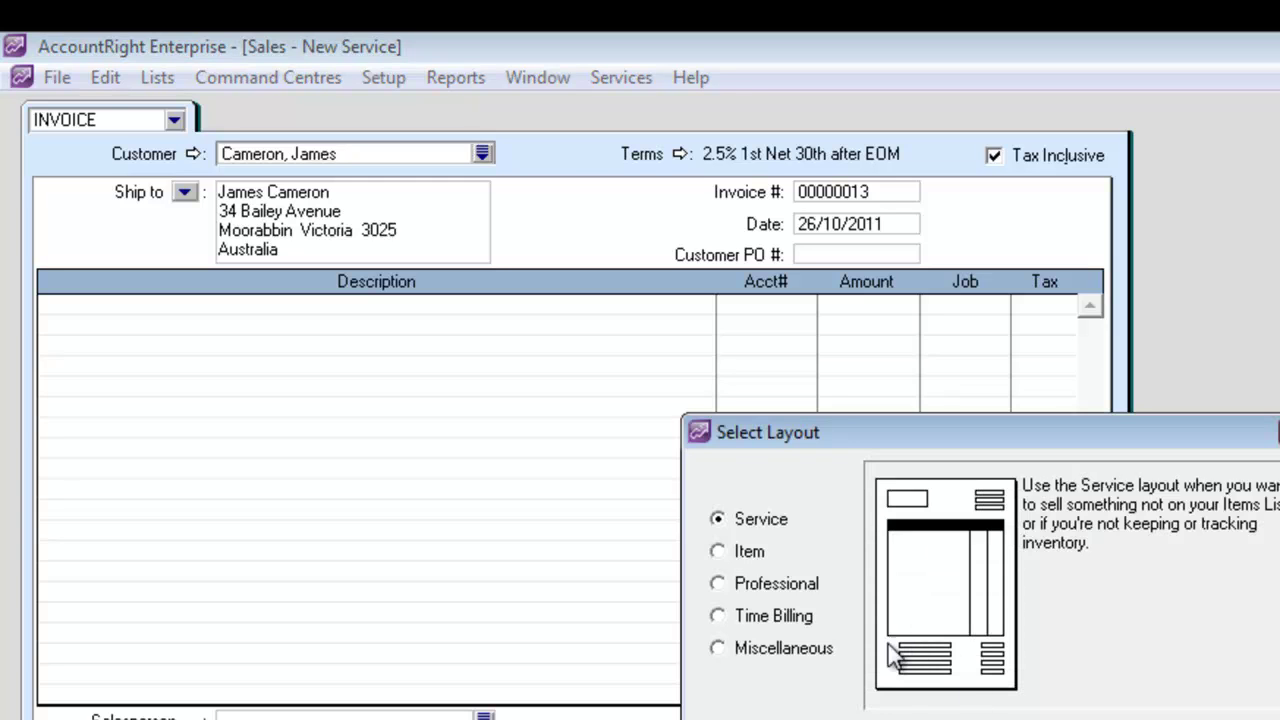
pyautogui.click(788, 650)
pyautogui.click(1248, 656)
# - Enter a $10,000.00 line on account 4-1350 AccountingPower, record the invoice and close
pyautogui.click(600, 323)
pyautogui.write('4')
pyautogui.press('Tab')
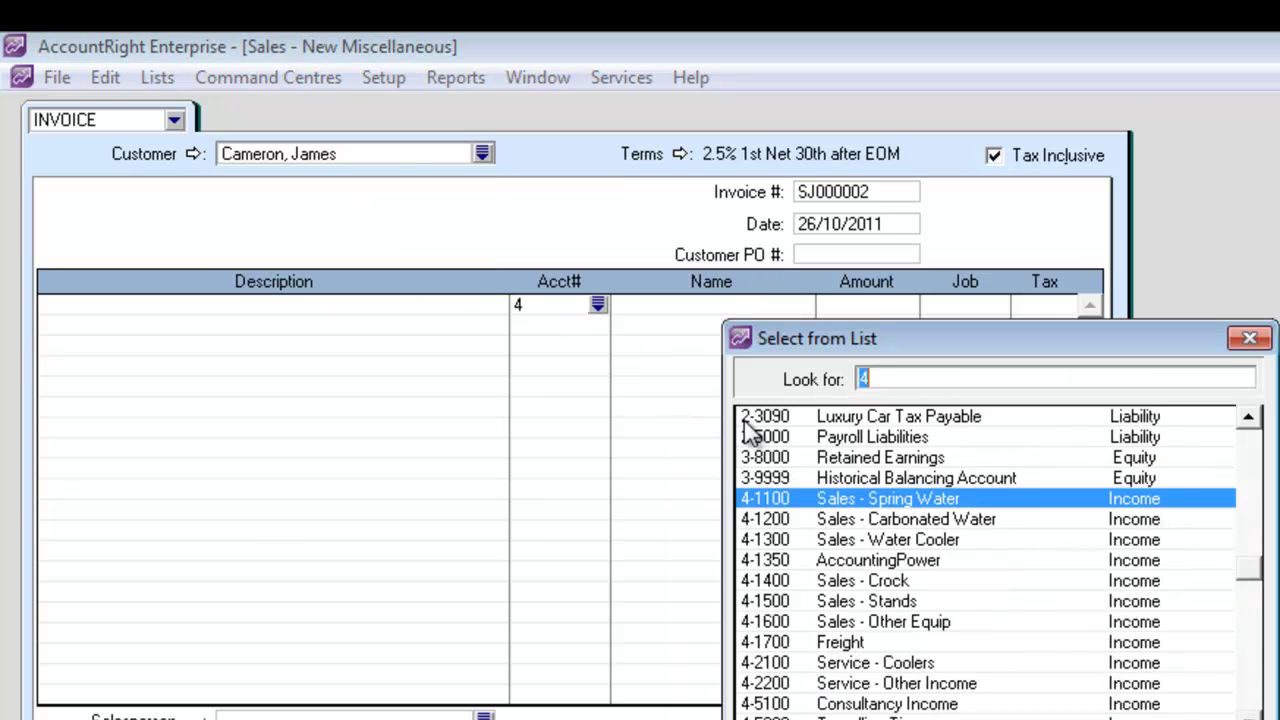
pyautogui.click(920, 562)
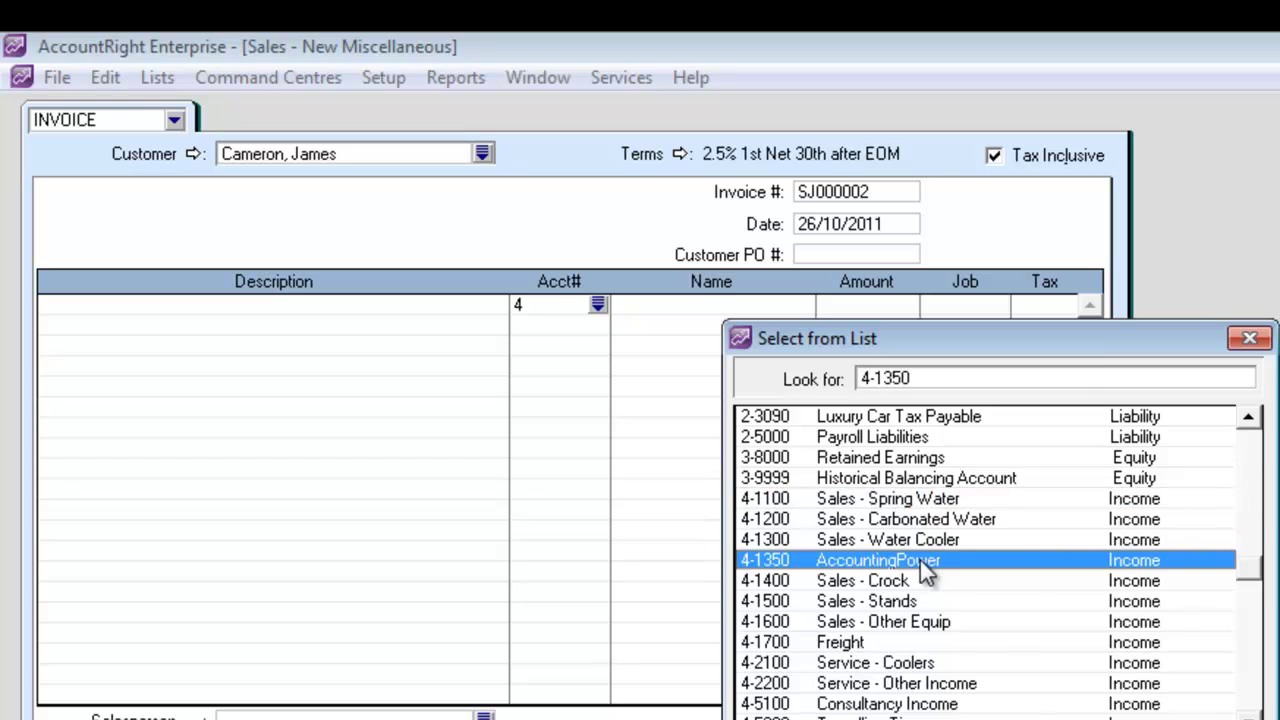
pyautogui.doubleClick(920, 560)
pyautogui.write('10000')
pyautogui.press('Tab')
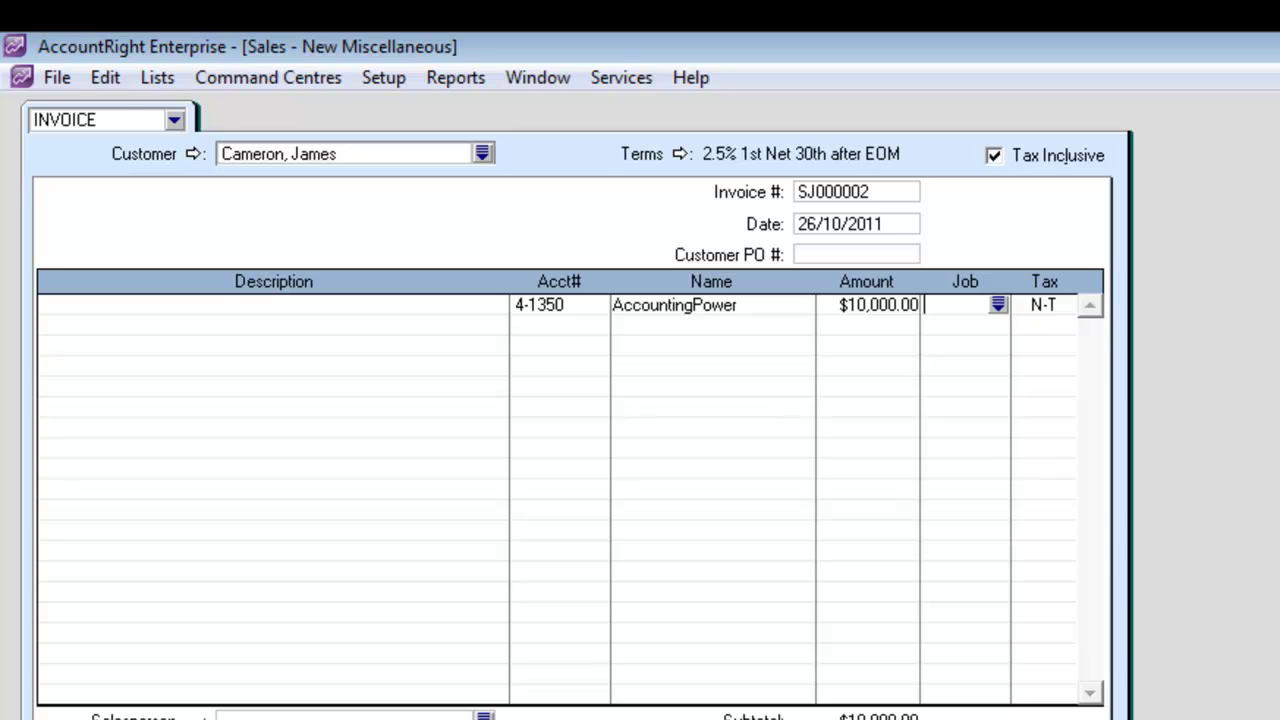
pyautogui.hotkey('ctrl', 'r')
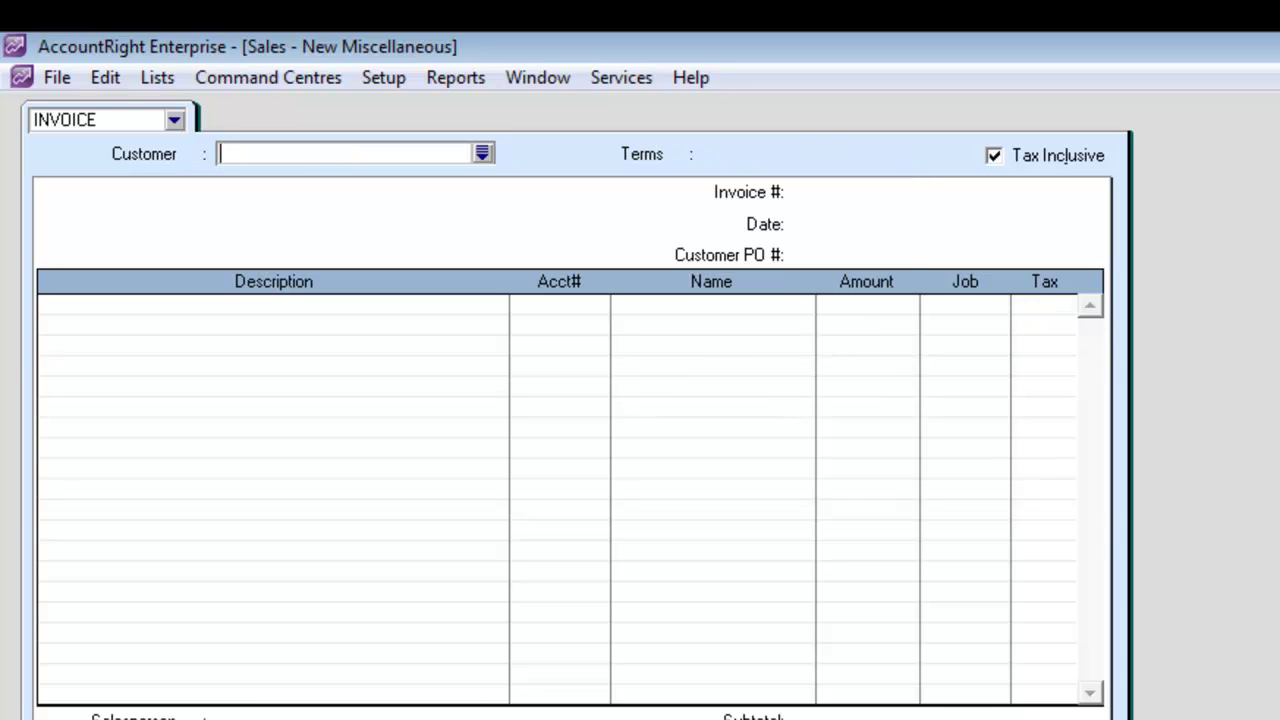
pyautogui.press('Escape')
# - Edit sale SJ000002 from the Transaction Journal so its AccountingPower line carries job 116
pyautogui.click(995, 556)
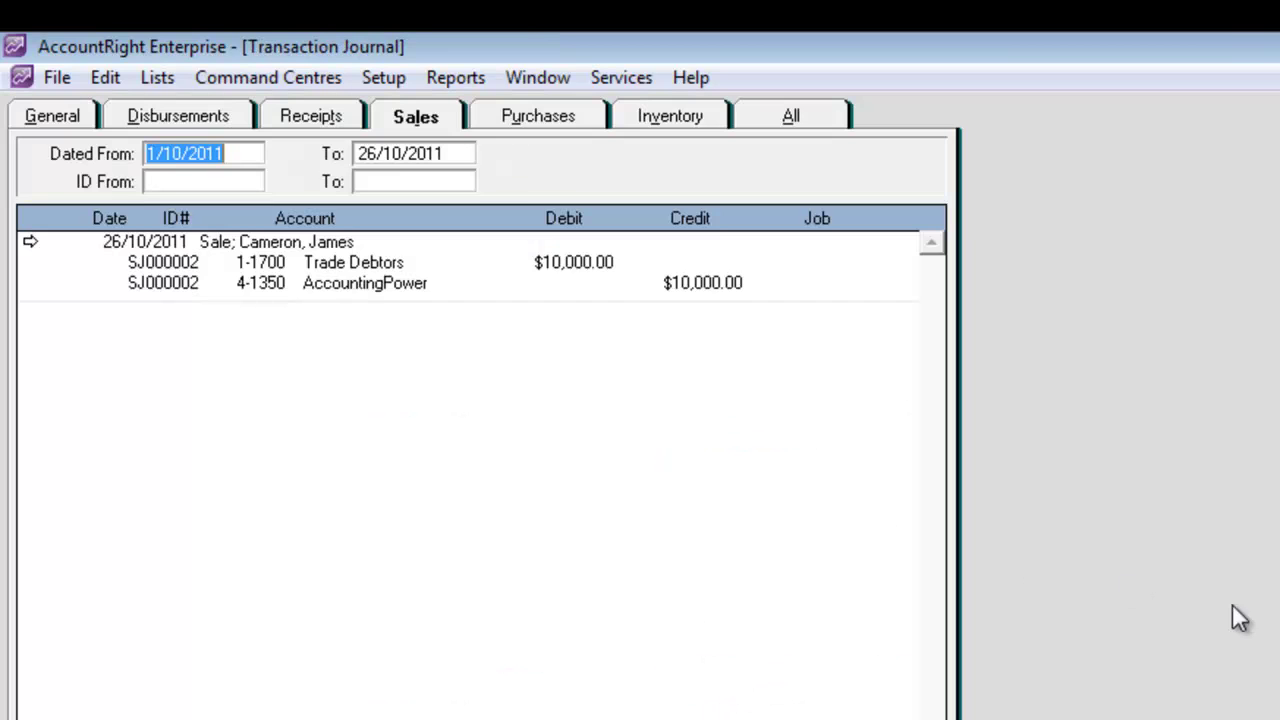
pyautogui.doubleClick(397, 254)
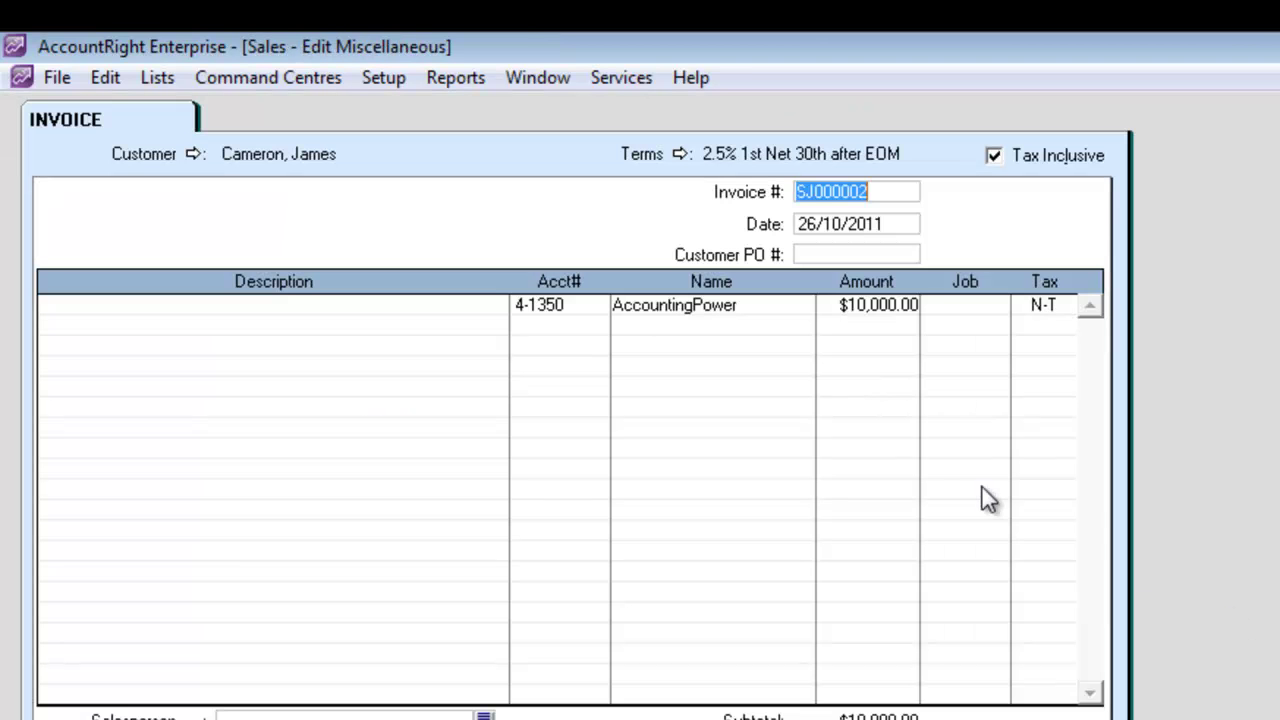
pyautogui.click(964, 305)
pyautogui.write('116')
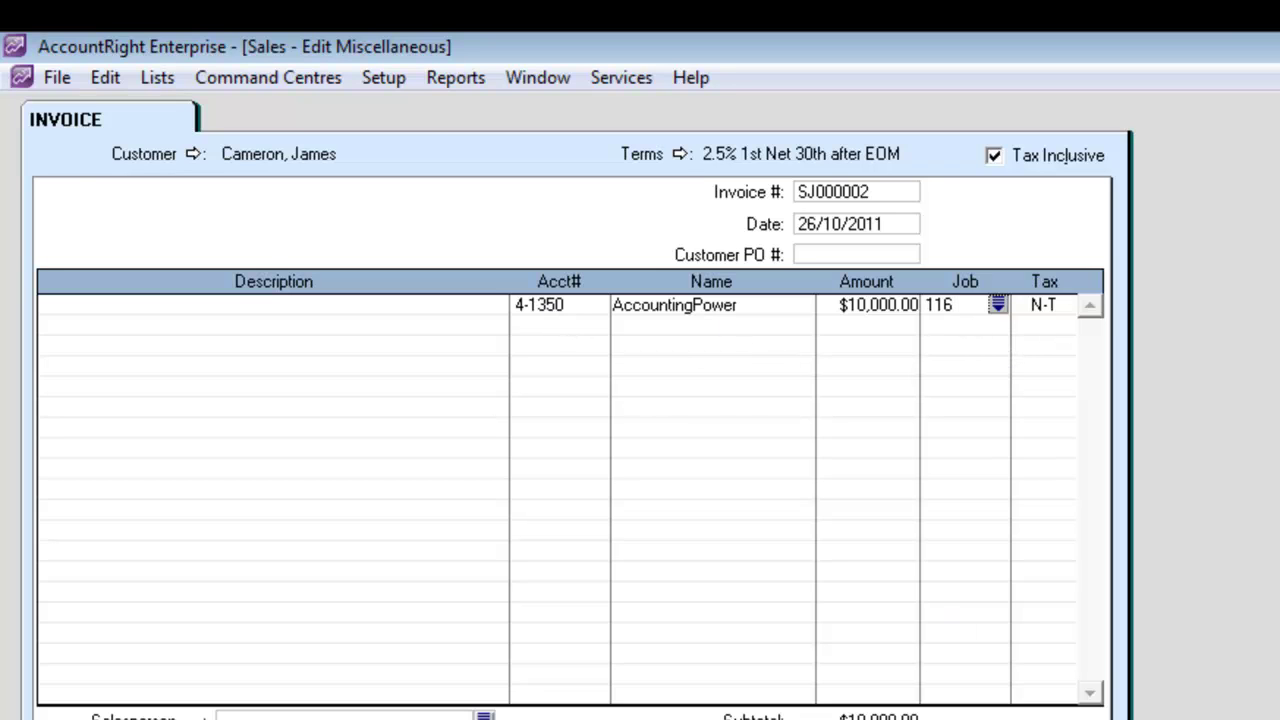
pyautogui.press('Return')
pyautogui.press('Escape')
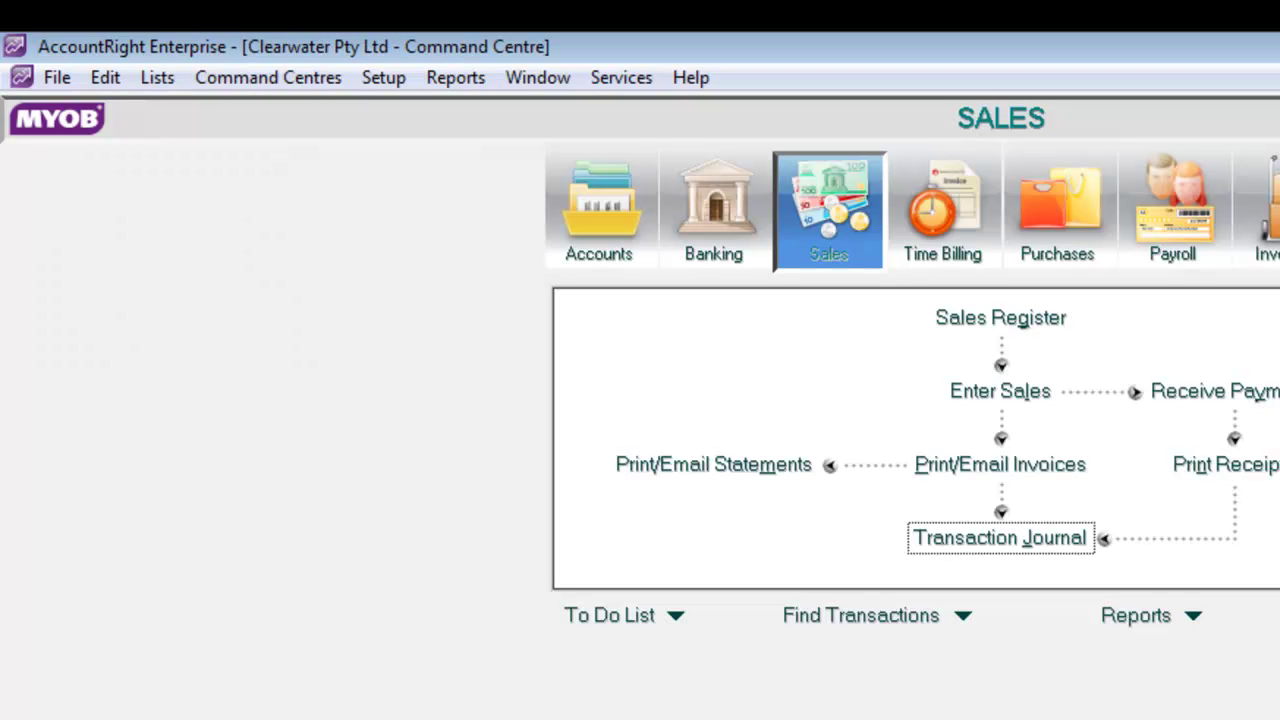
# - Return to the Excel Job Detail Profit and Loss report and Power Reports Platinum
pyautogui.hotkey('alt', 'Tab')
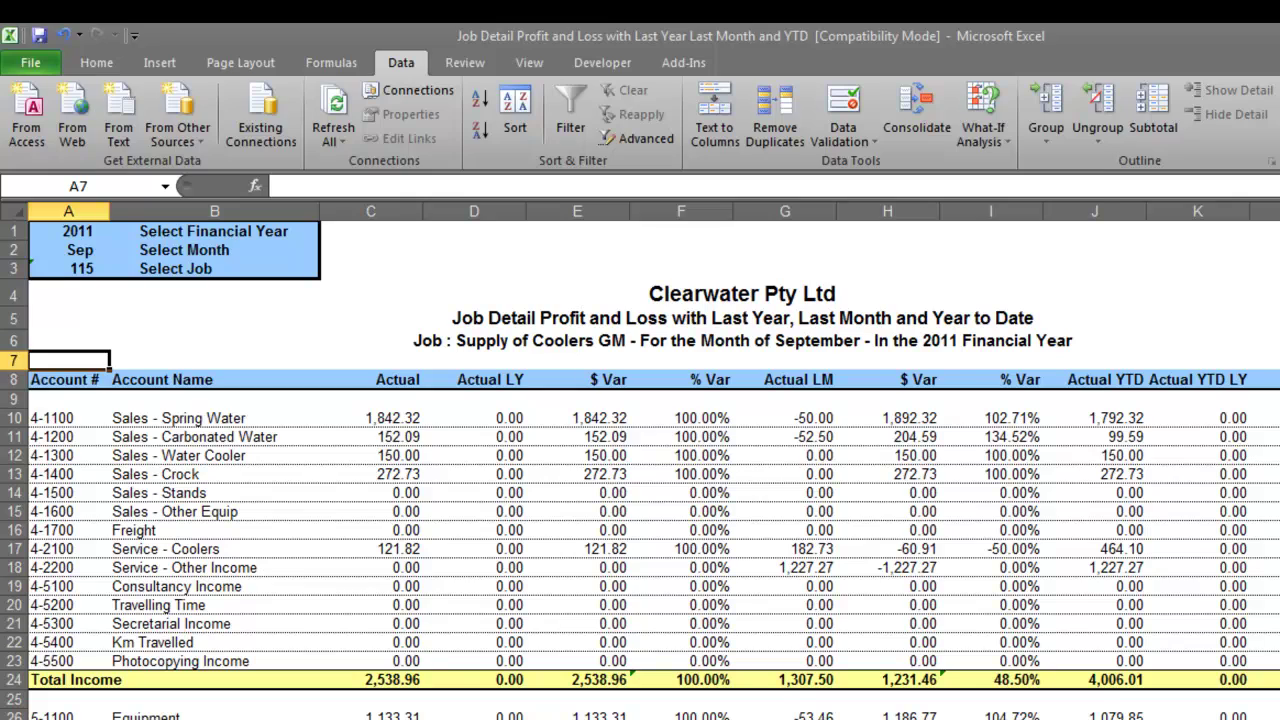
pyautogui.hotkey('alt', 'Tab')
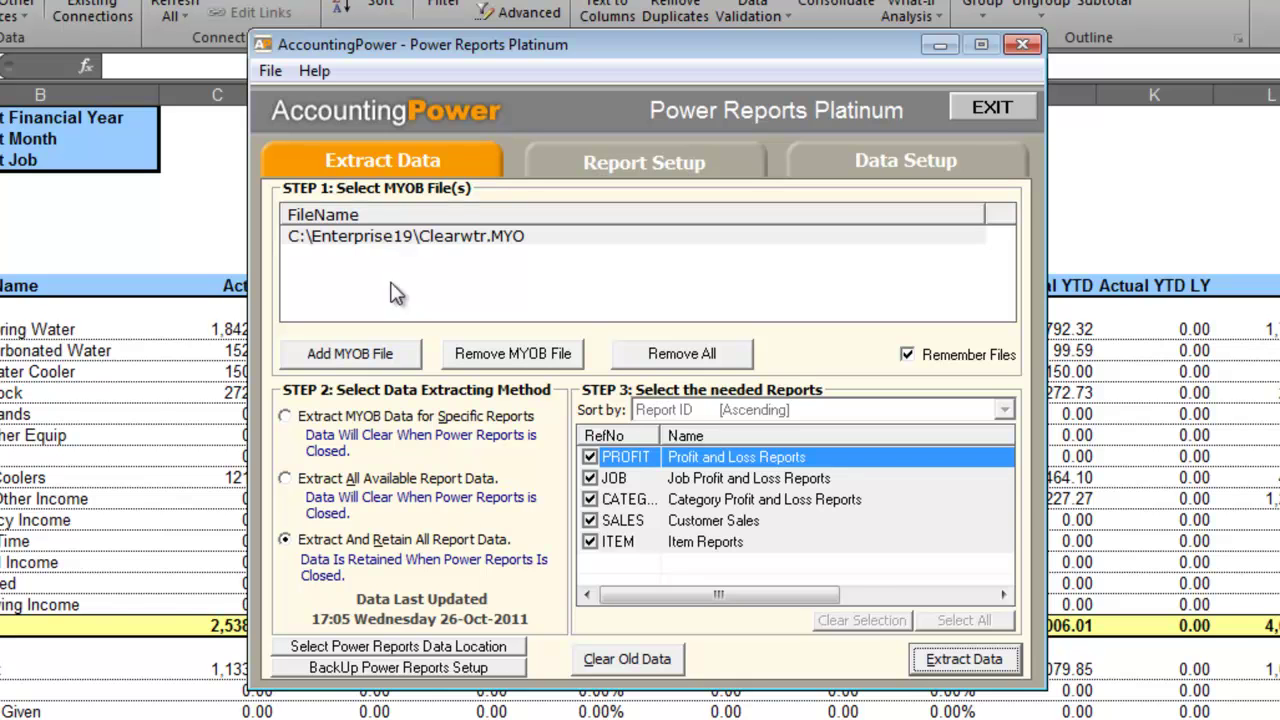
# - Clear old data and extract fresh data from Clearwtr.MYO, confirming the MYOB logon
pyautogui.click(380, 237)
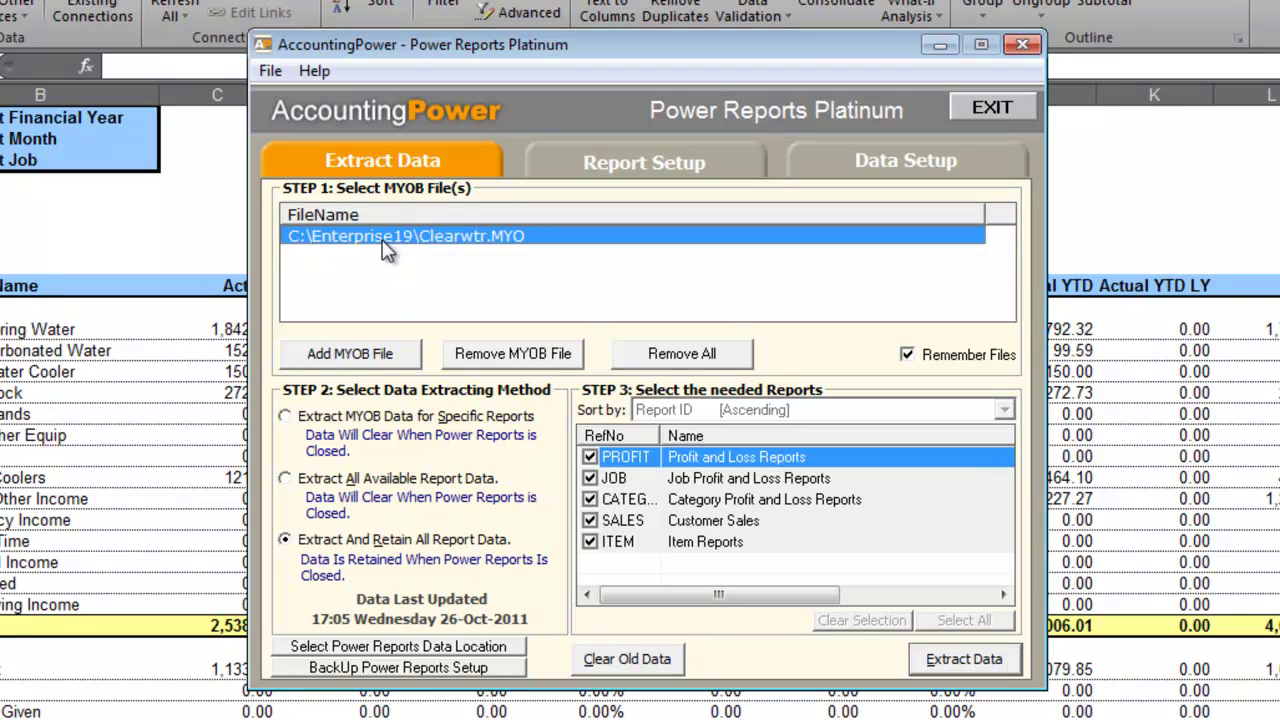
pyautogui.click(645, 664)
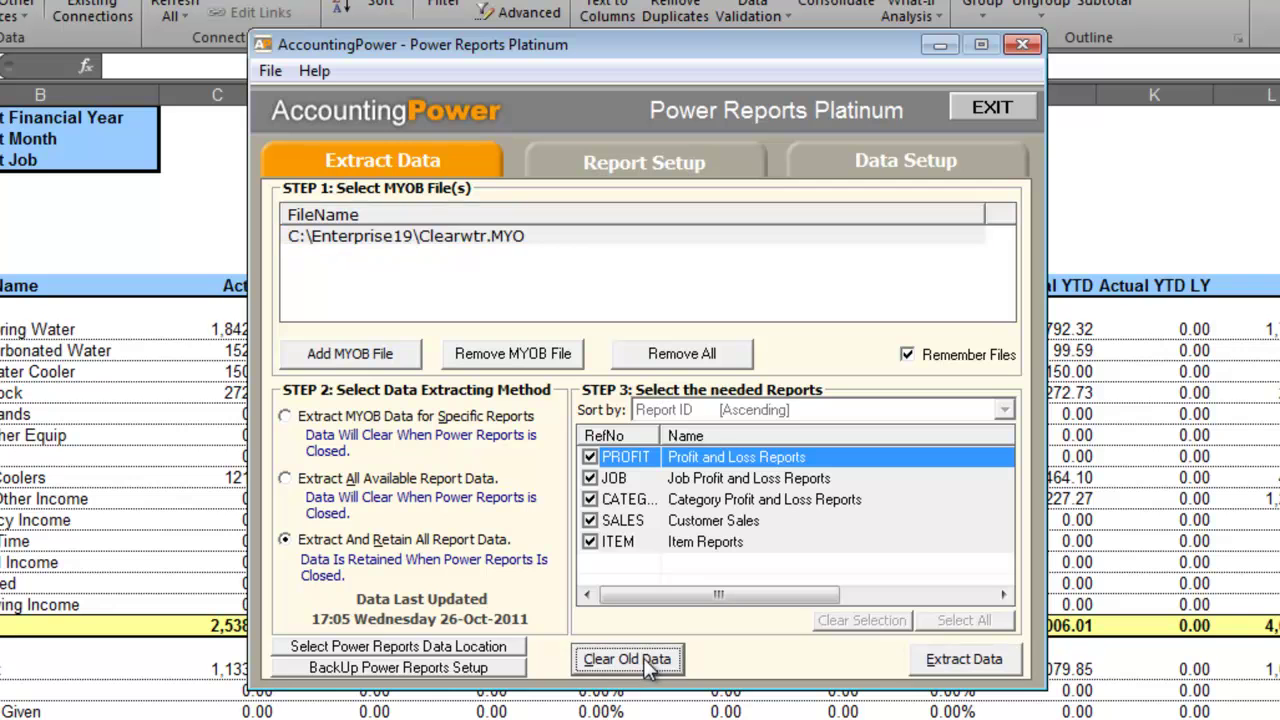
pyautogui.click(963, 659)
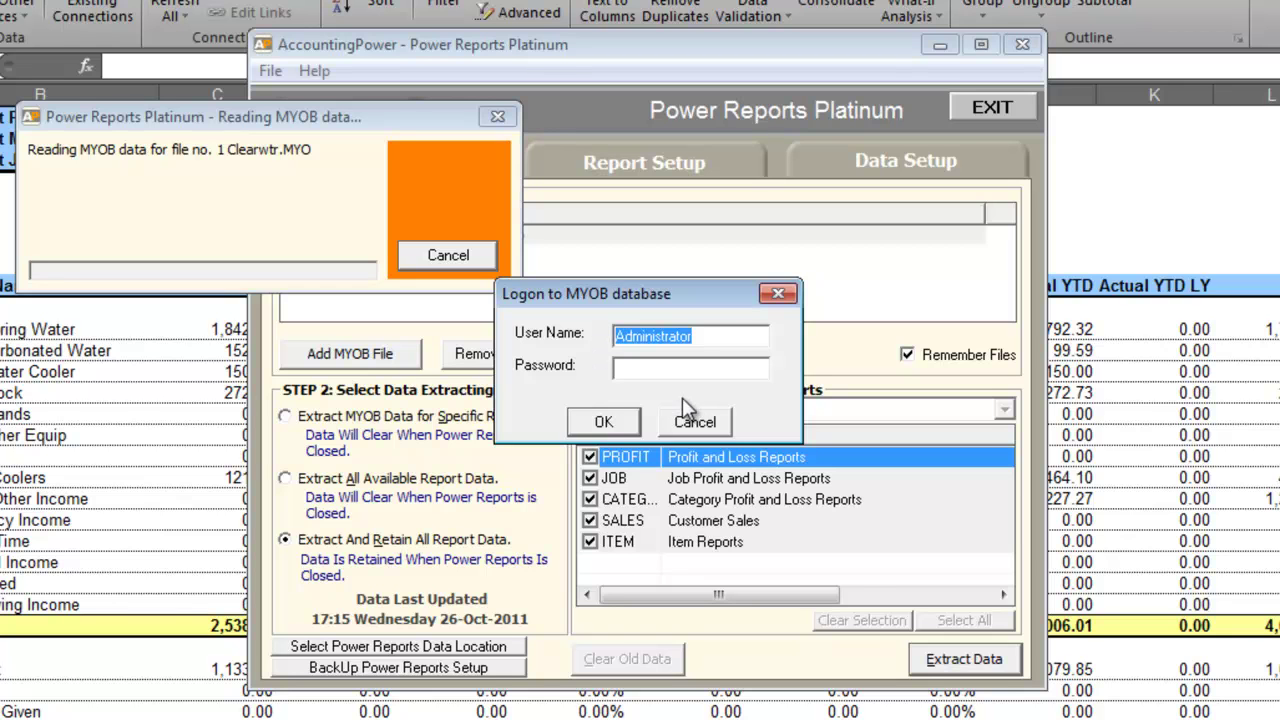
pyautogui.click(604, 422)
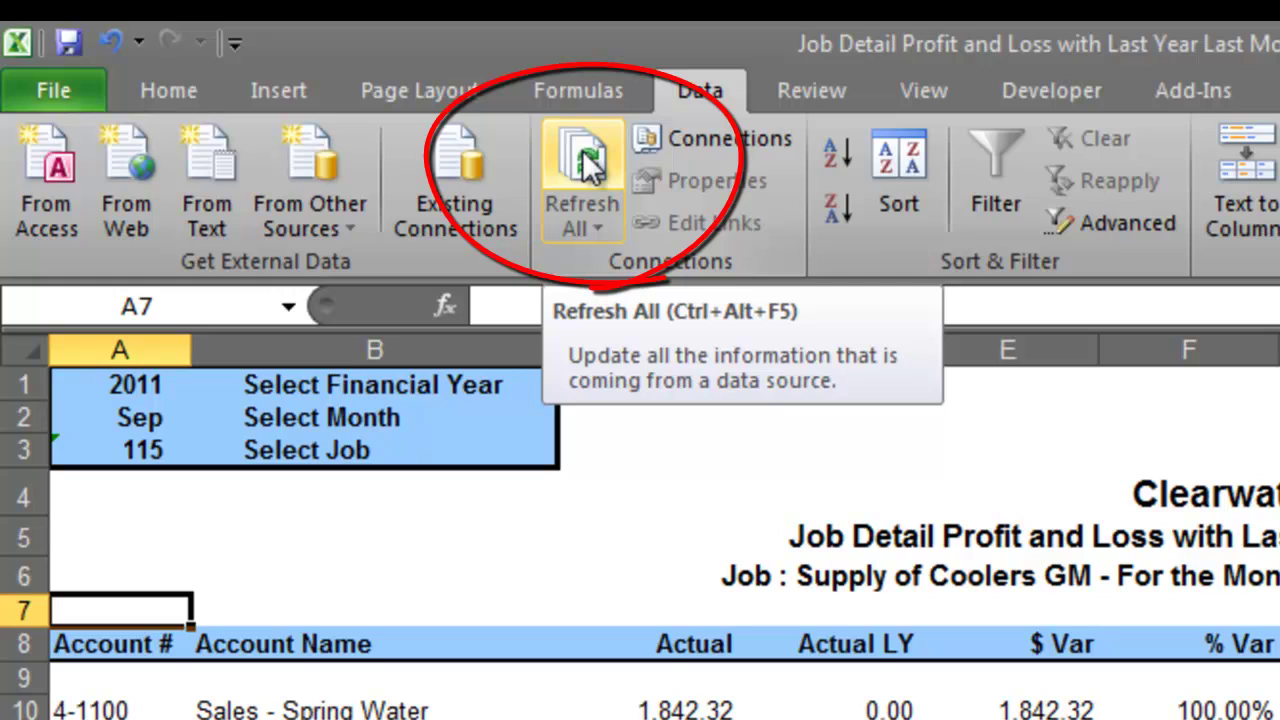
# - Refresh all report data, then set the month to October and financial year to 2012
pyautogui.click(588, 175)
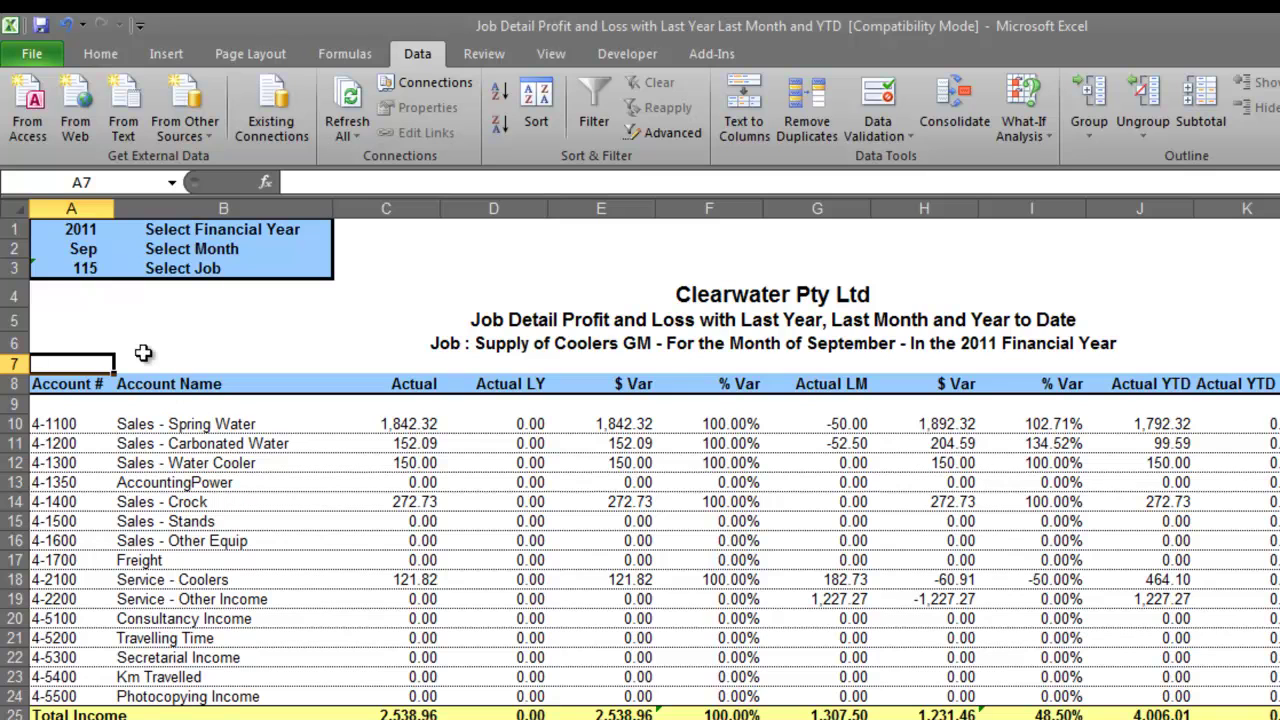
pyautogui.click(90, 248)
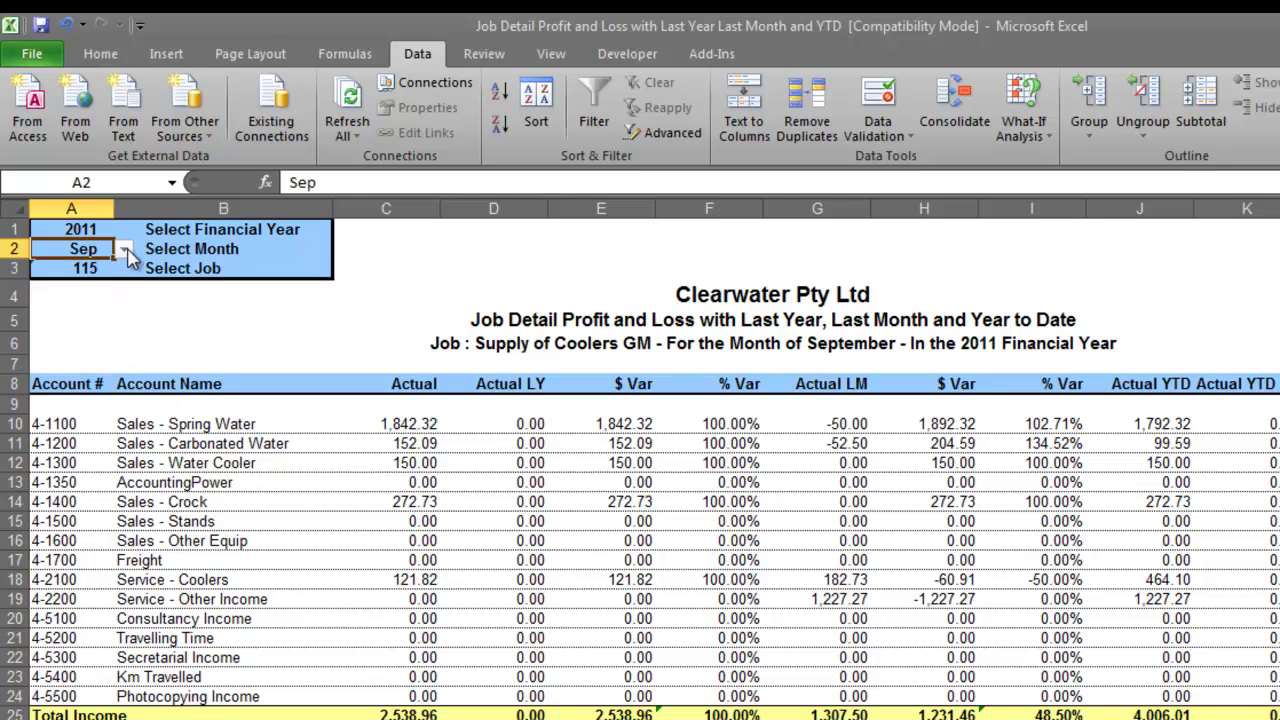
pyautogui.click(124, 249)
pyautogui.click(103, 281)
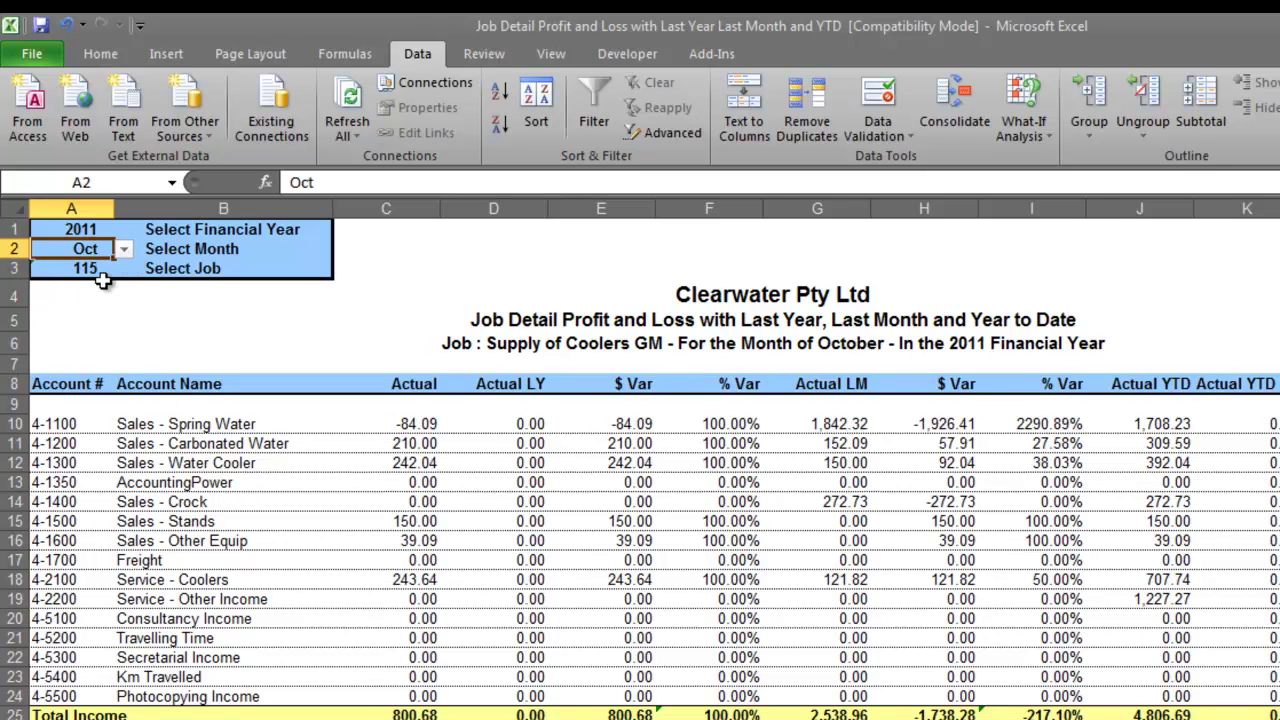
pyautogui.click(96, 230)
pyautogui.click(124, 230)
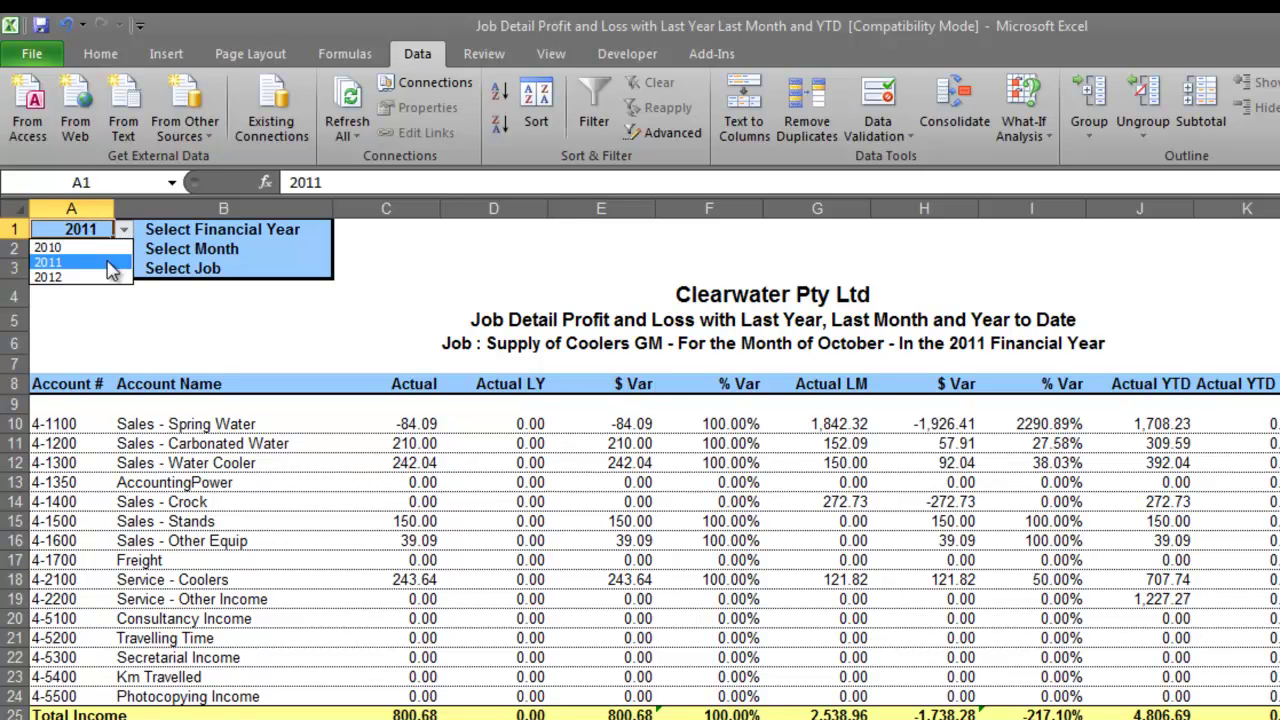
pyautogui.click(108, 277)
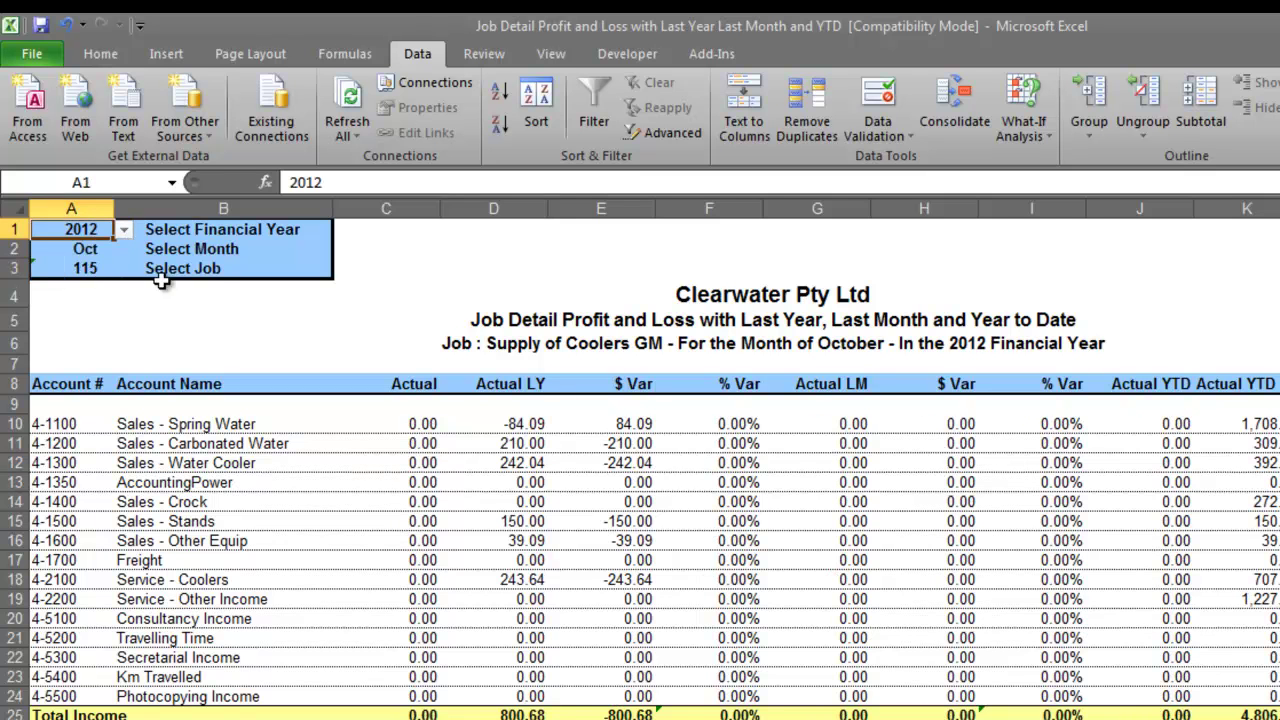
# - Choose job 116 in the A3 dropdown to show Power Reports with 10,000.00 income
pyautogui.click(95, 268)
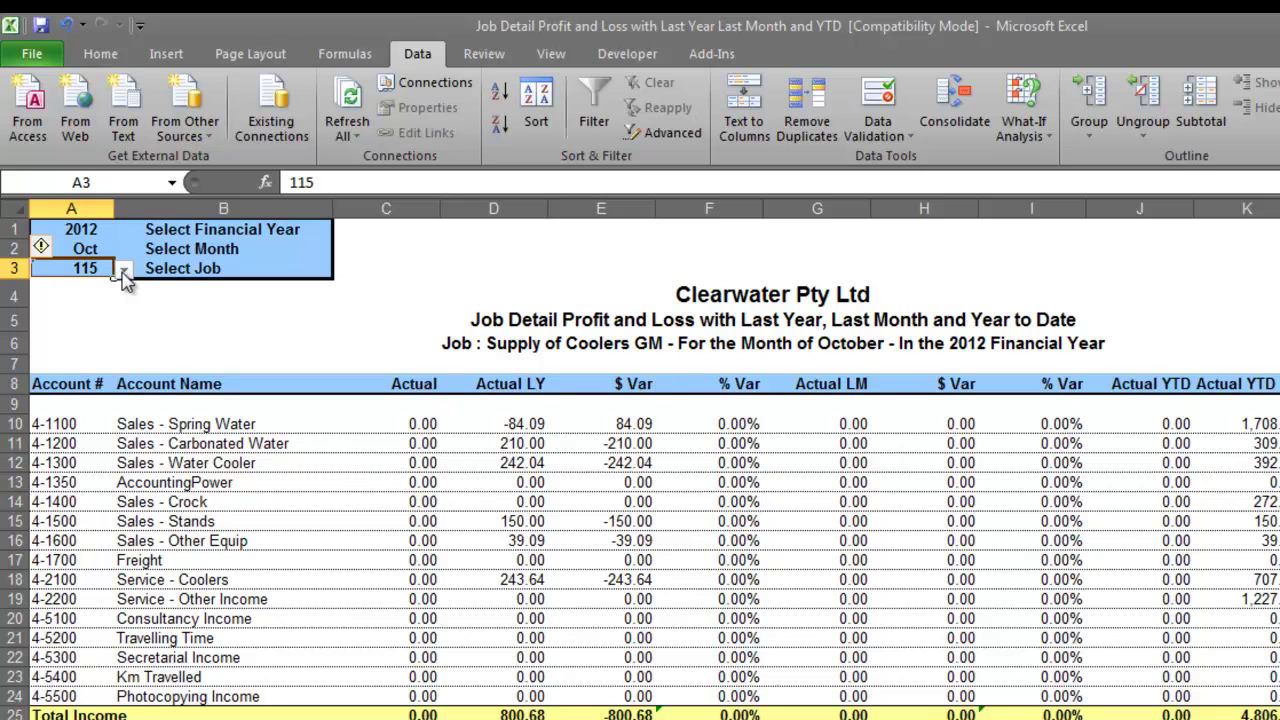
pyautogui.click(123, 271)
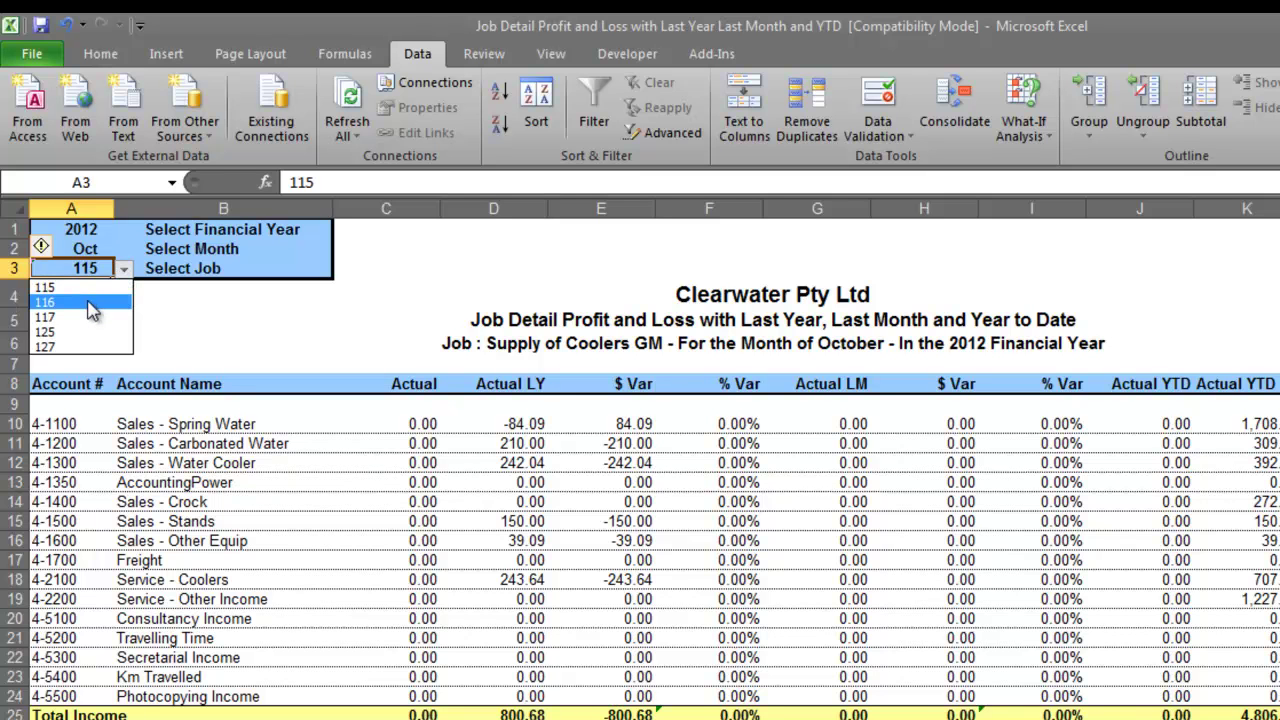
pyautogui.click(89, 304)
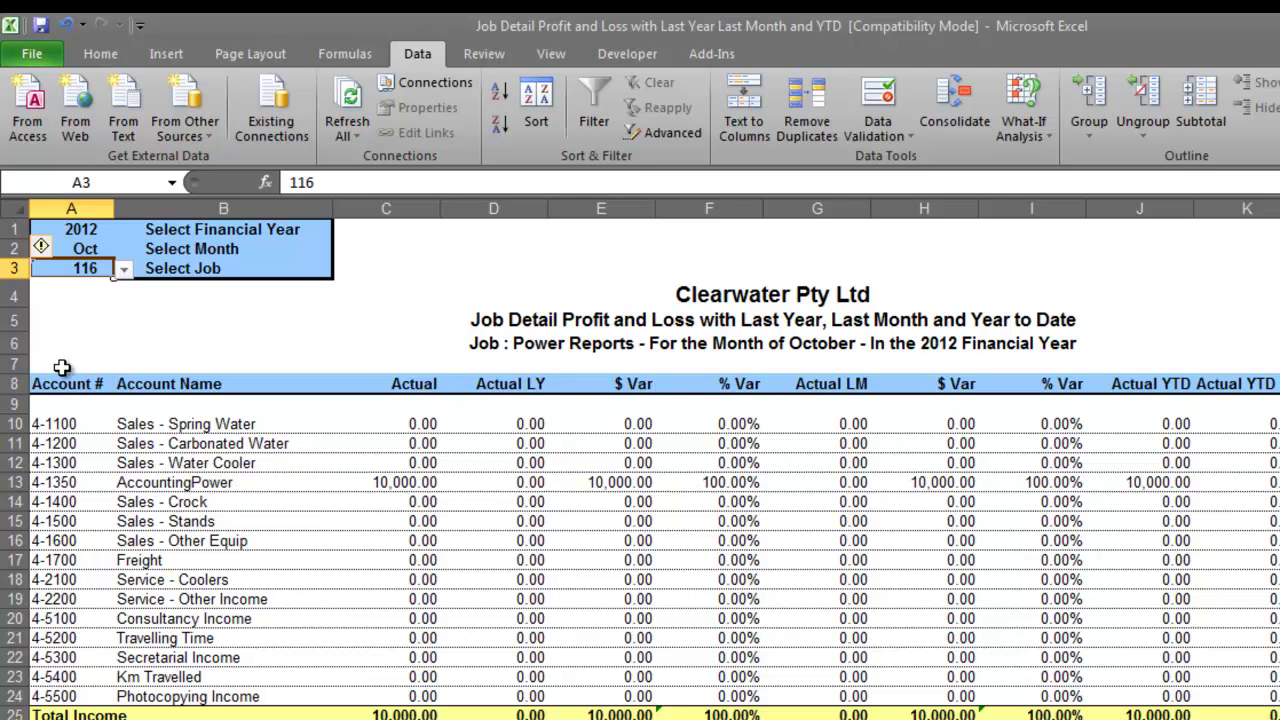
pyautogui.click(58, 363)
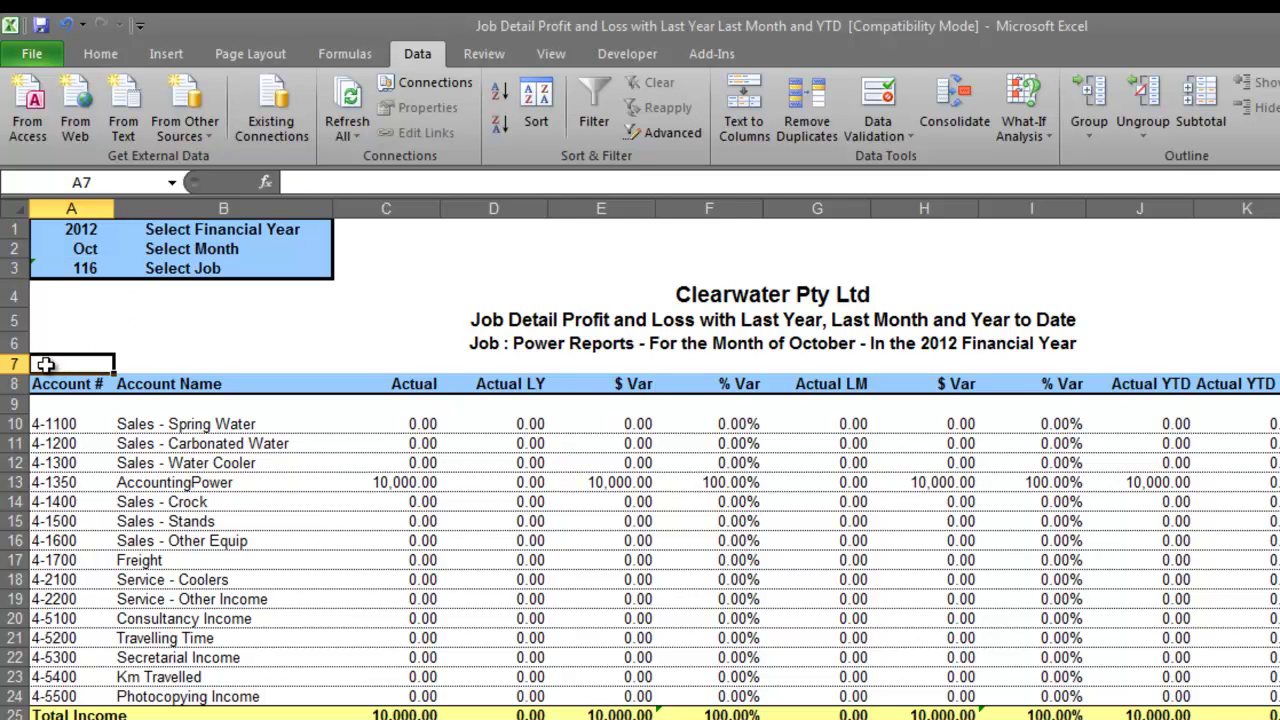